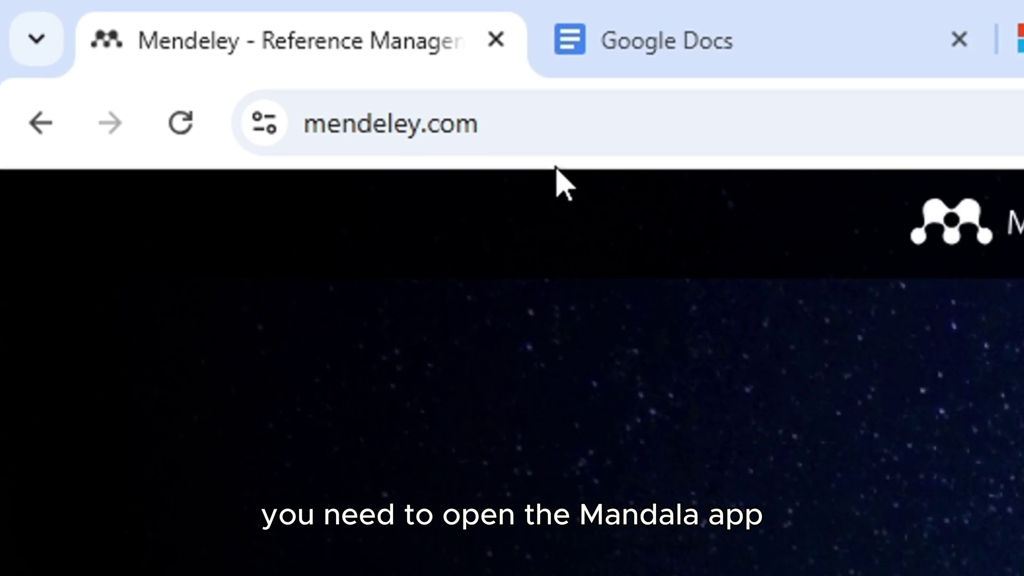
# Step: Download the 402 MB mendeley-reference-manager-2.138.0.exe Windows installer from mendeley.com and confirm it finished
pyautogui.click(162, 34)
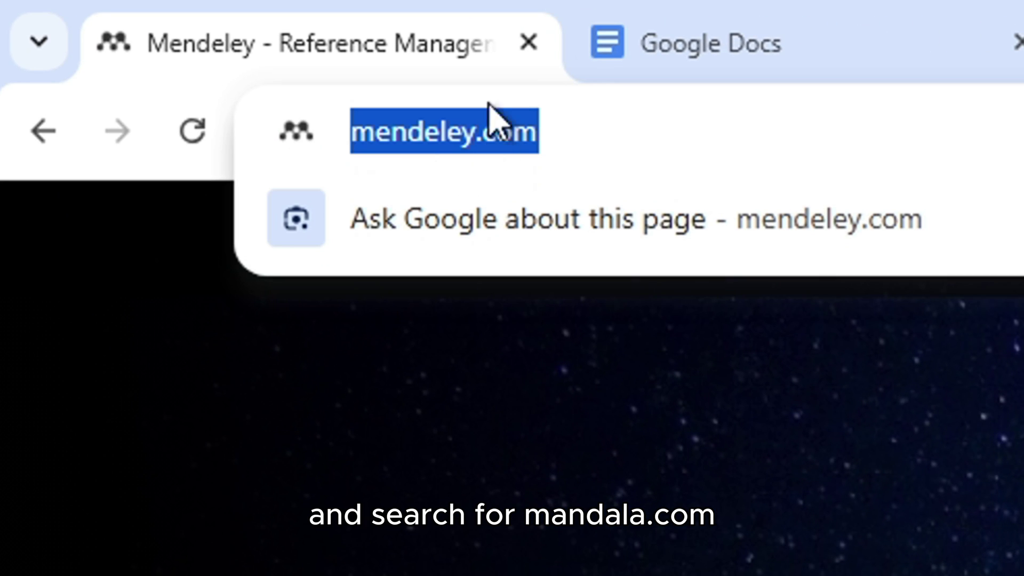
pyautogui.press('Return')
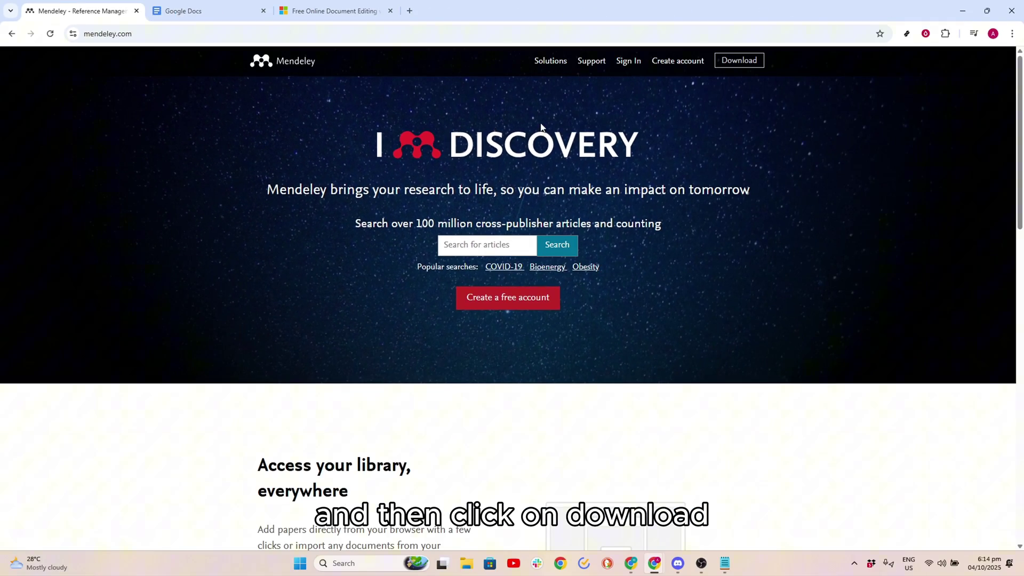
pyautogui.click(737, 62)
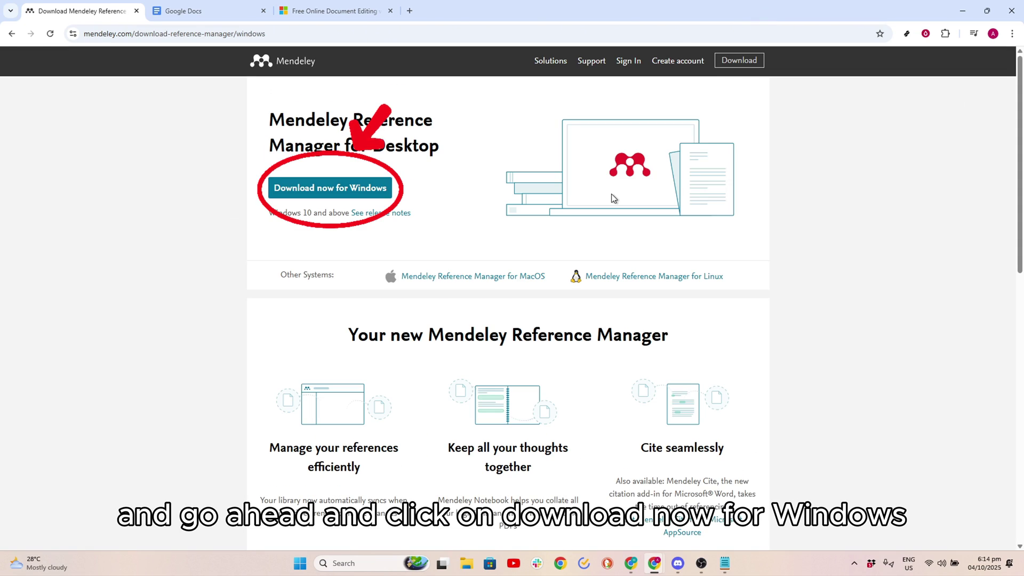
pyautogui.click(347, 187)
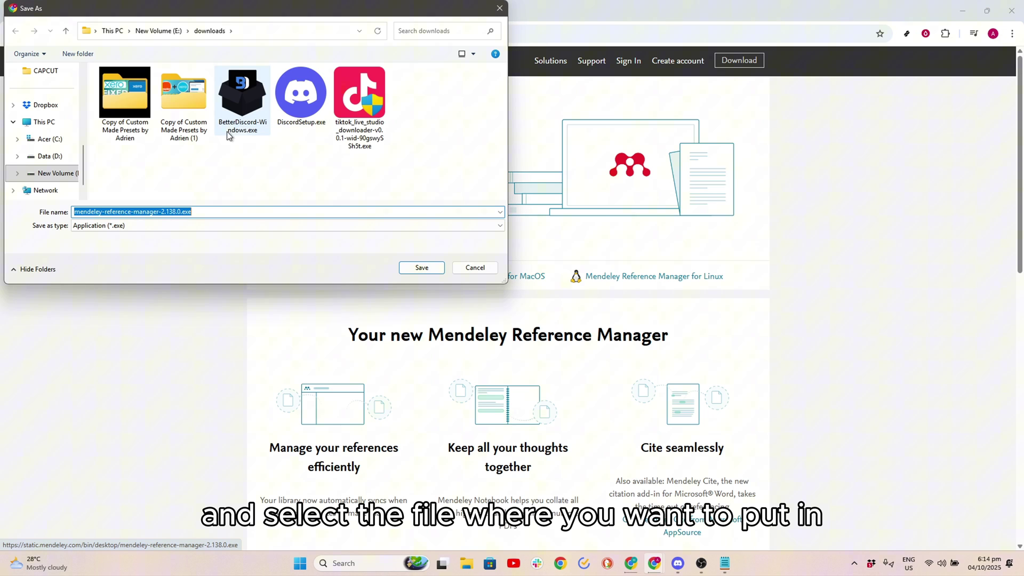
pyautogui.click(408, 267)
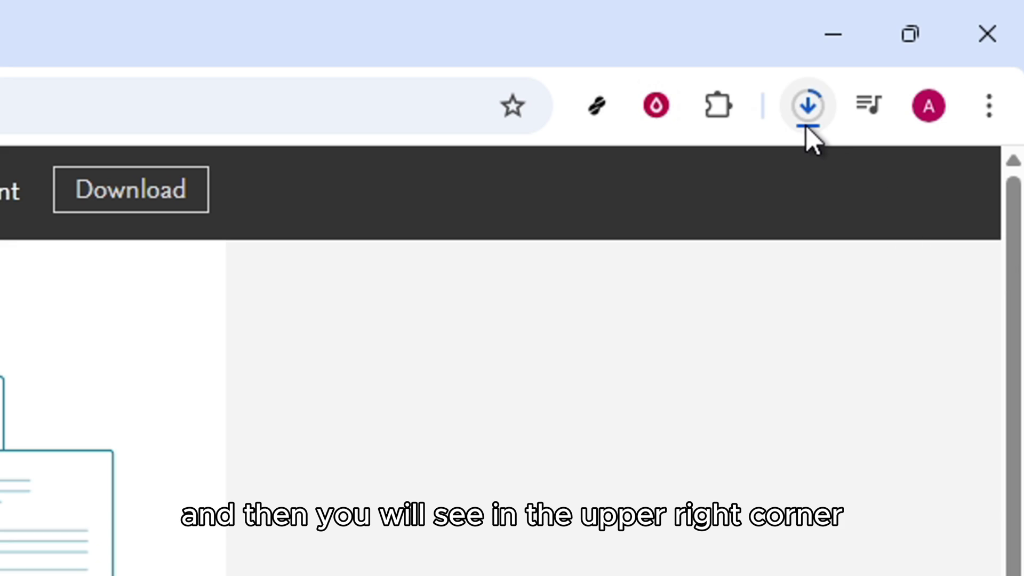
pyautogui.click(805, 124)
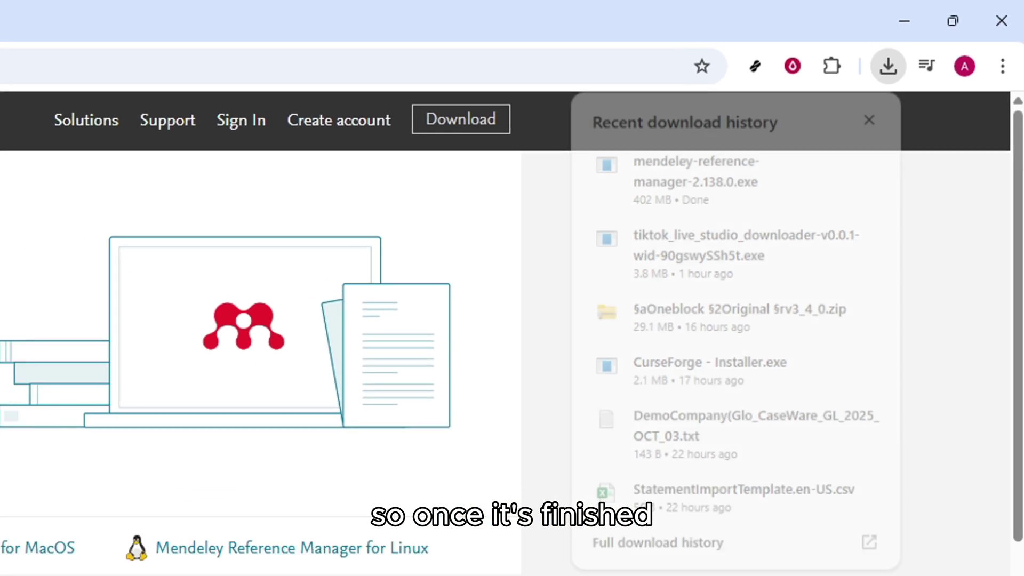
# Step: Open Word for the web from the Microsoft Word result in Google Search
pyautogui.click(900, 357)
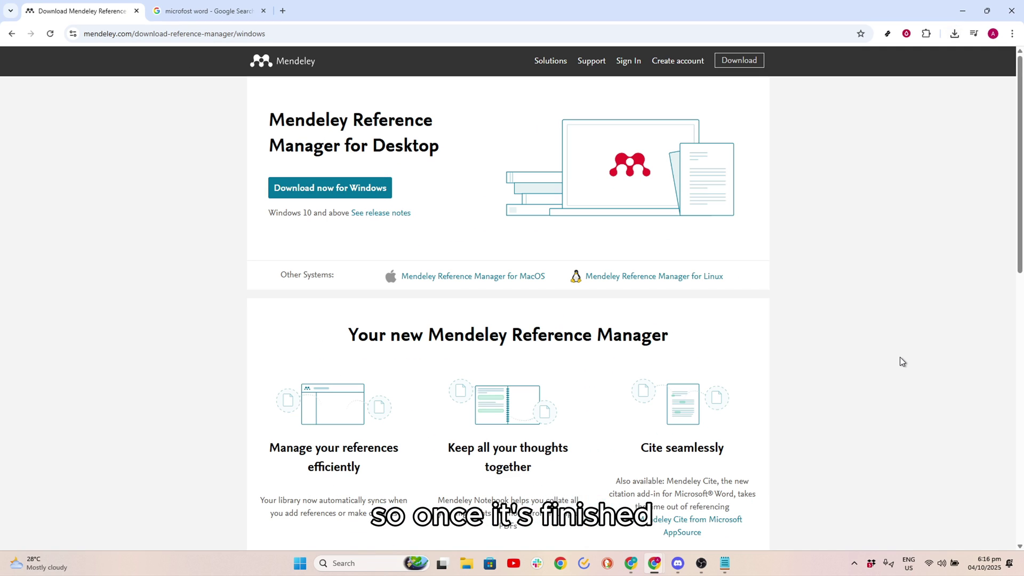
pyautogui.click(205, 11)
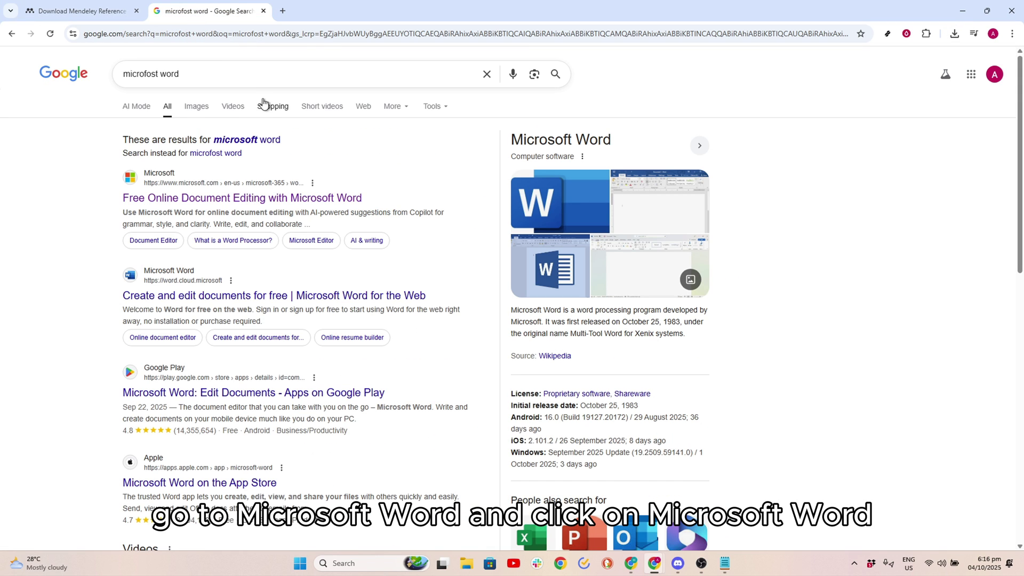
pyautogui.click(271, 195)
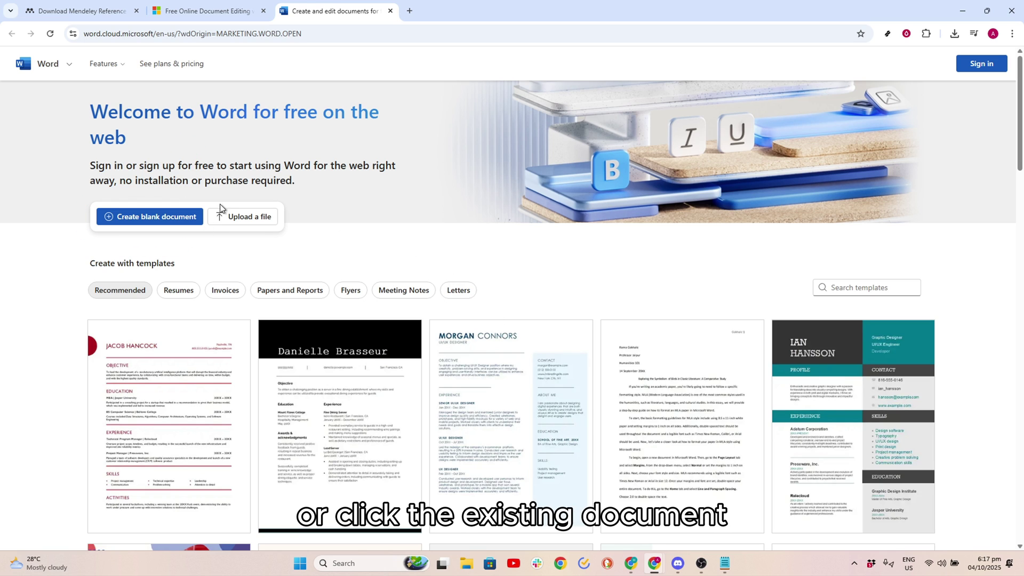
# Step: Open Papaprint ko.docx in Word for the web, then launch the Mendeley installer from Chrome's downloads
pyautogui.click(150, 221)
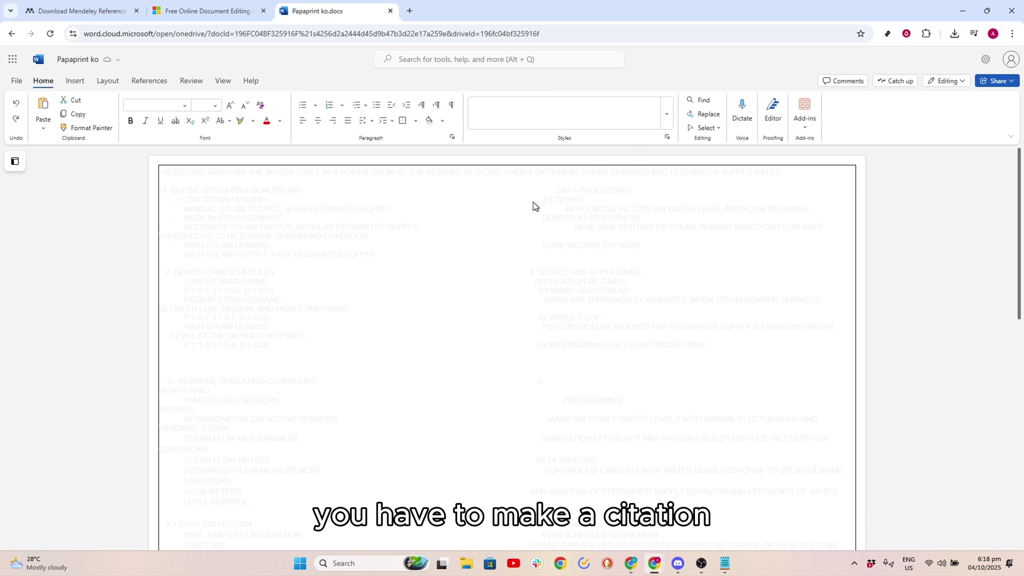
pyautogui.click(954, 34)
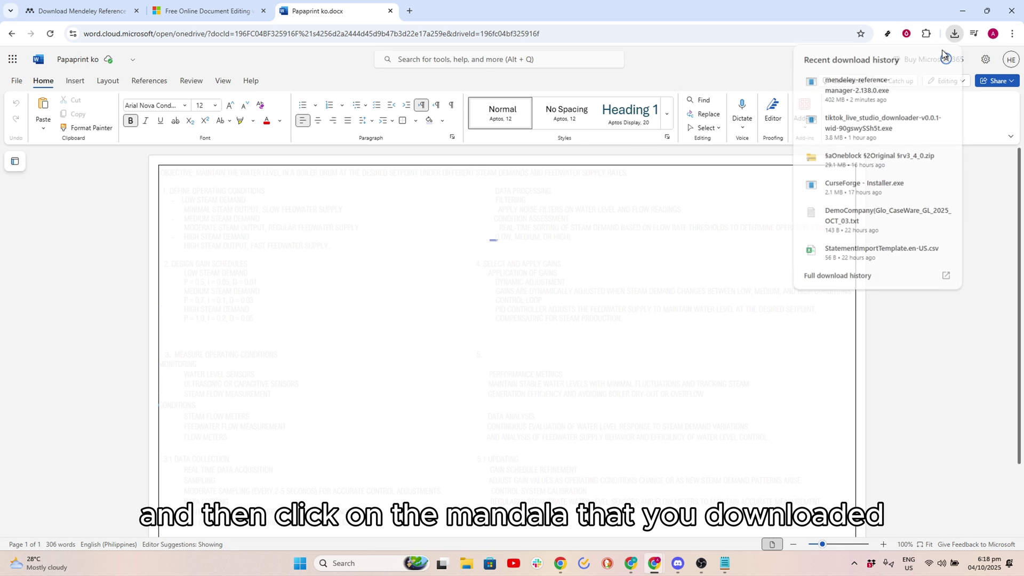
pyautogui.click(865, 93)
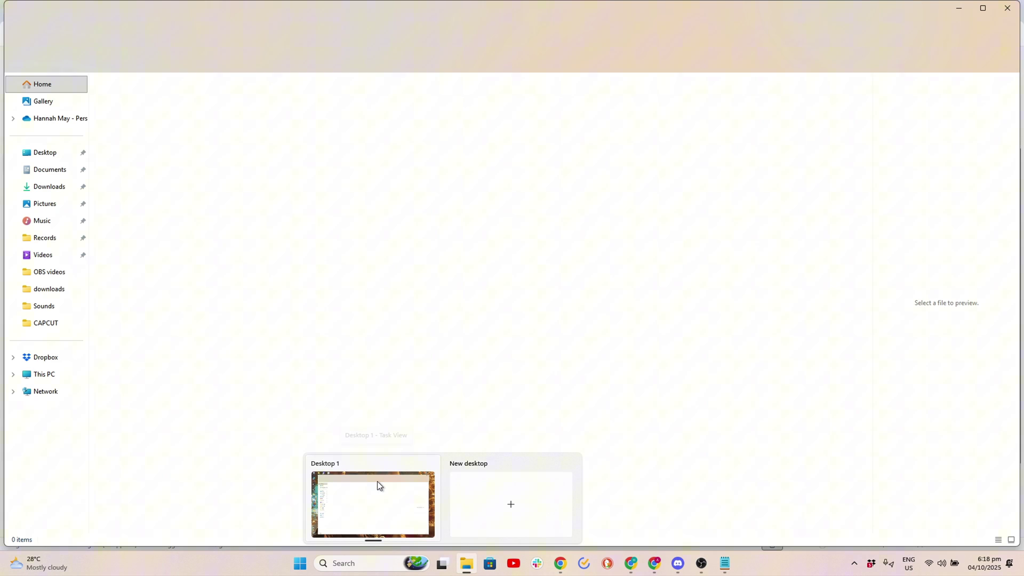
# Step: Run mendeley-reference-manager-2.138.0.exe from the downloads folder on New Volume (E:)
pyautogui.click(379, 485)
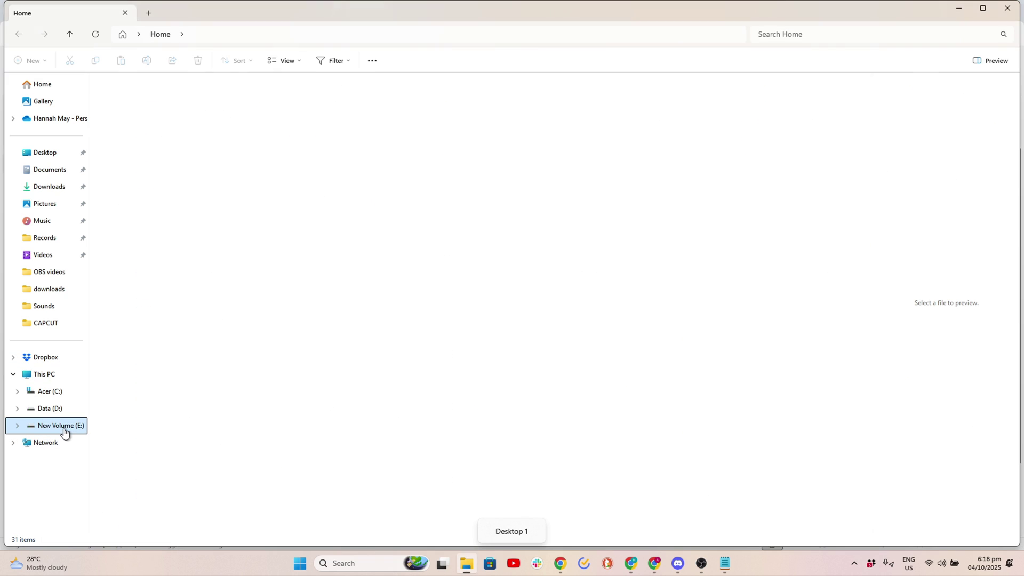
pyautogui.click(59, 426)
pyautogui.click(164, 127)
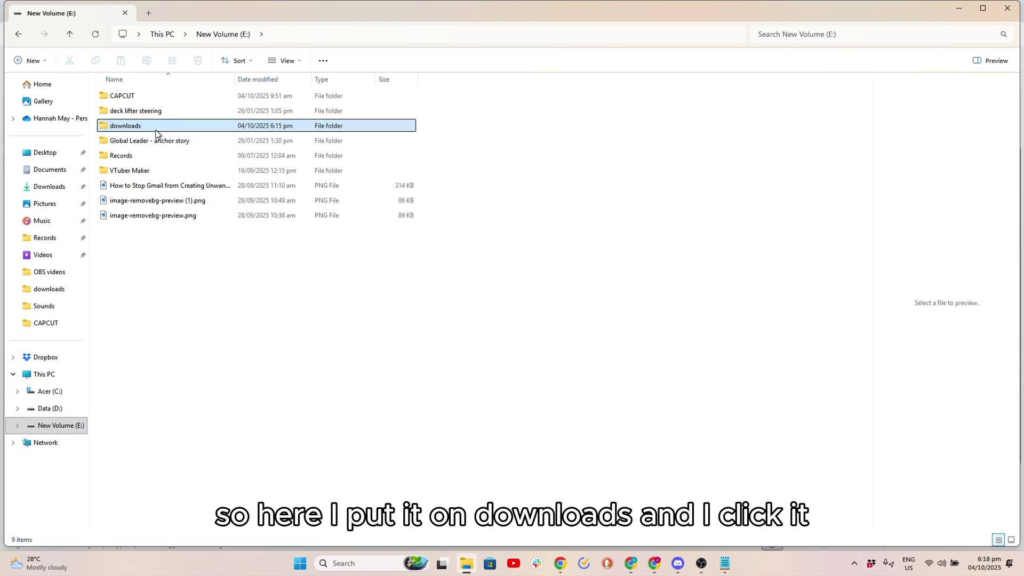
pyautogui.doubleClick(162, 125)
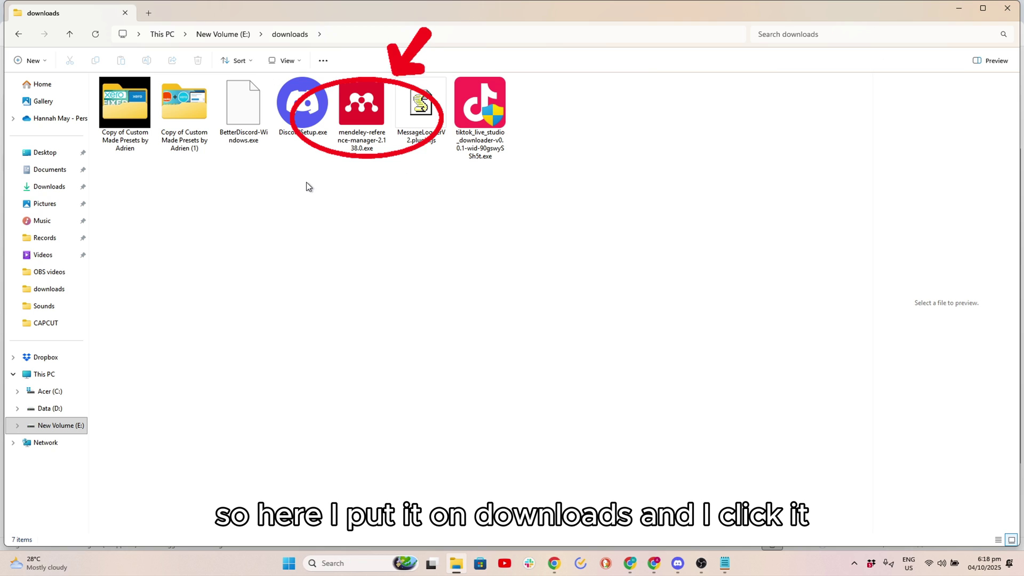
pyautogui.doubleClick(354, 111)
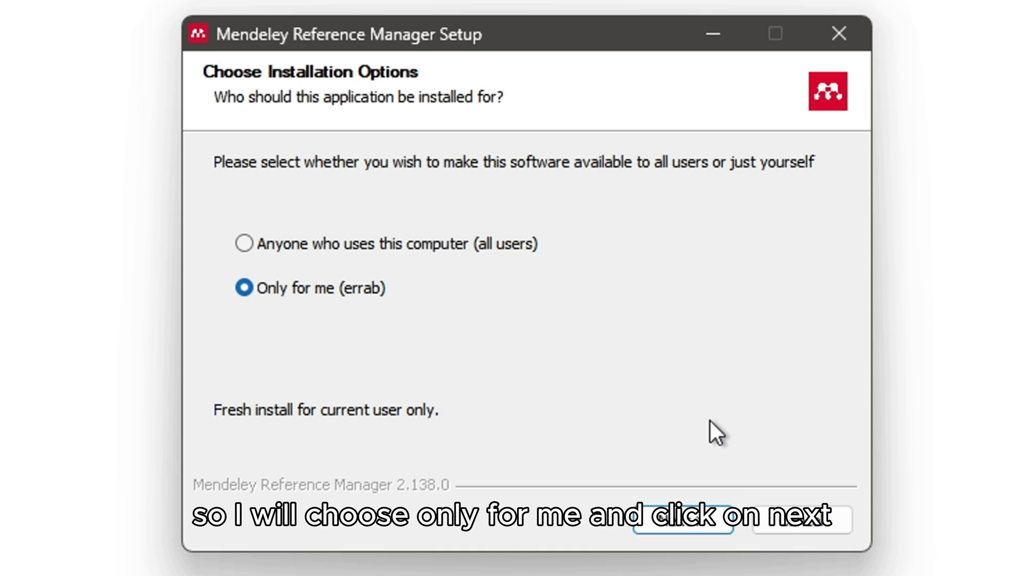
# Step: Install Mendeley Reference Manager for the current user only into E:\downloads\
pyautogui.click(682, 520)
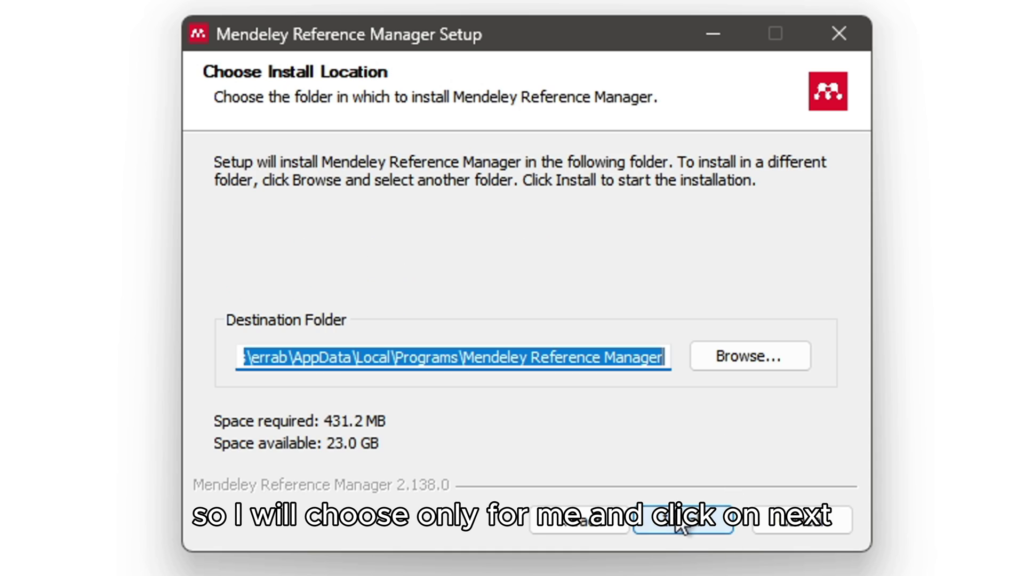
pyautogui.click(759, 357)
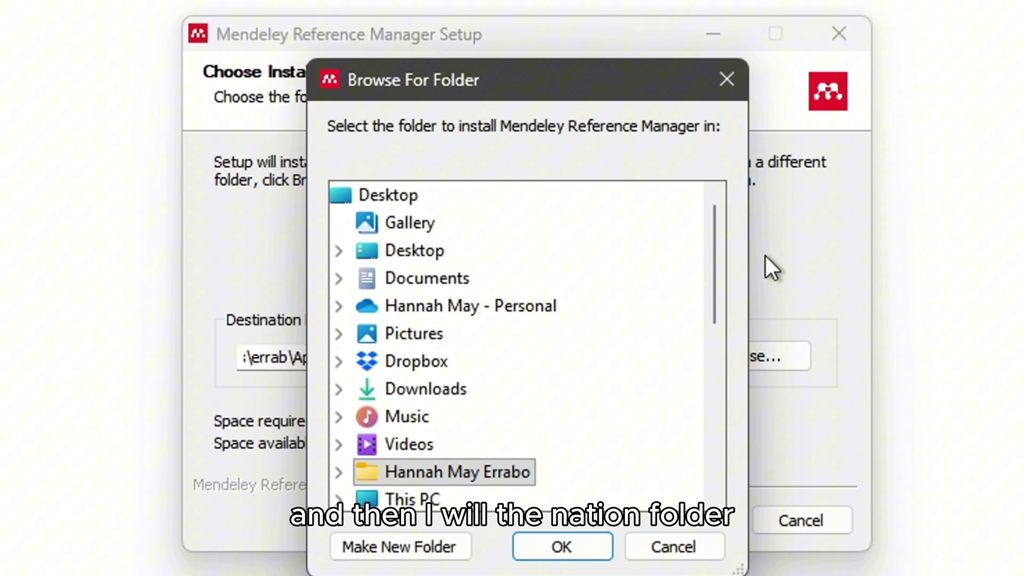
pyautogui.moveTo(716, 256); pyautogui.dragTo(709, 376)
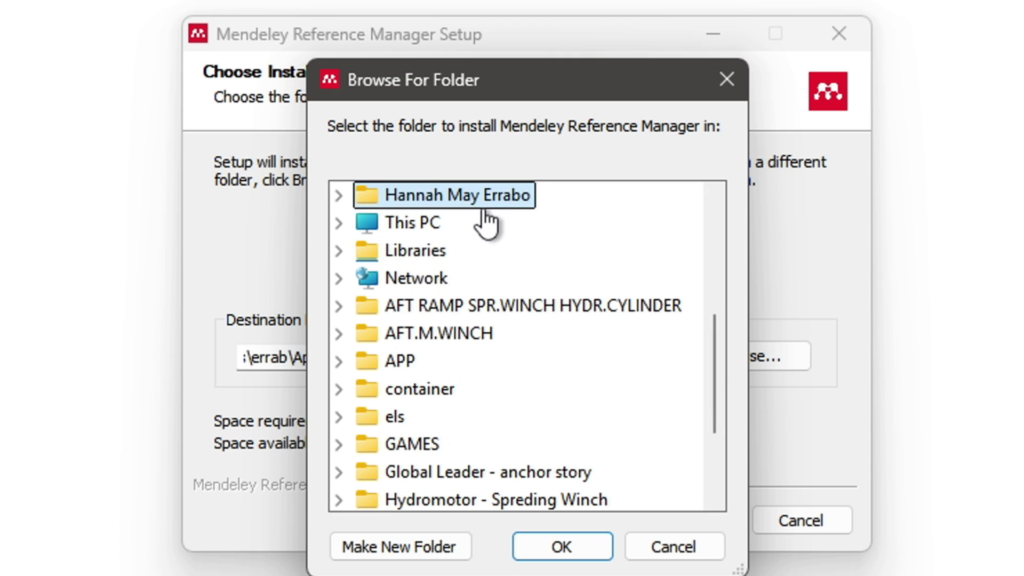
pyautogui.doubleClick(451, 229)
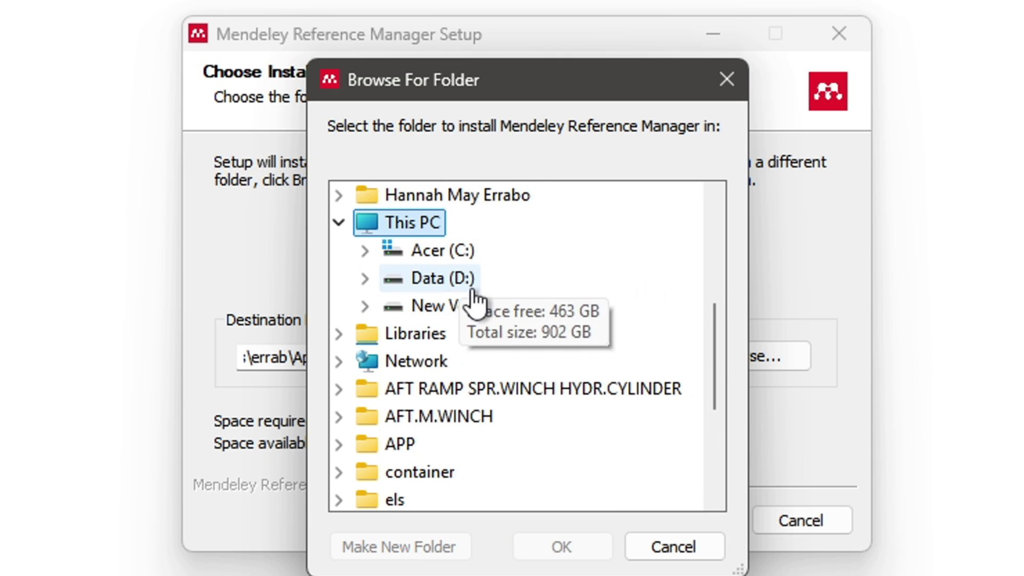
pyautogui.click(468, 308)
pyautogui.doubleClick(466, 304)
pyautogui.click(566, 547)
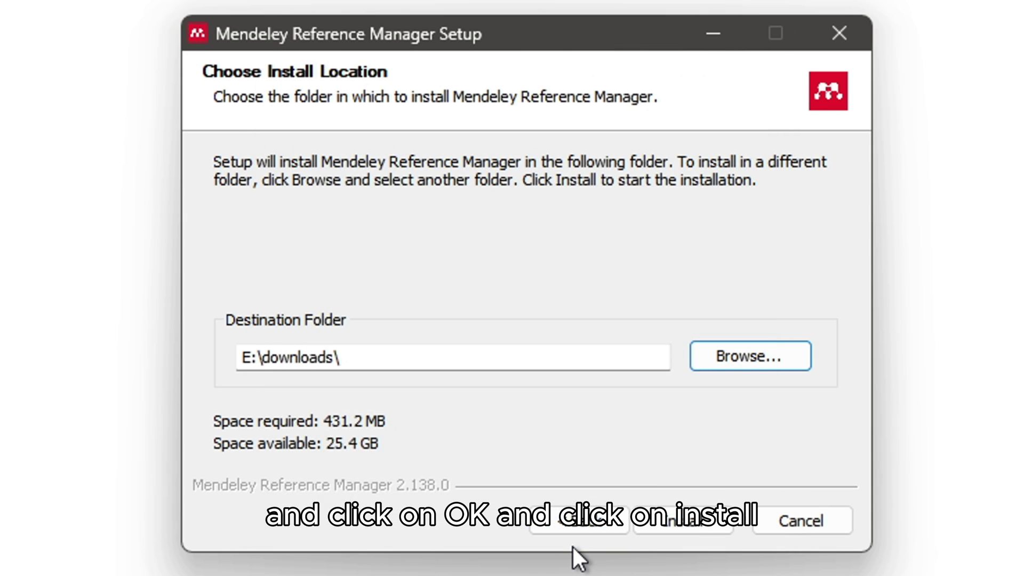
pyautogui.click(682, 520)
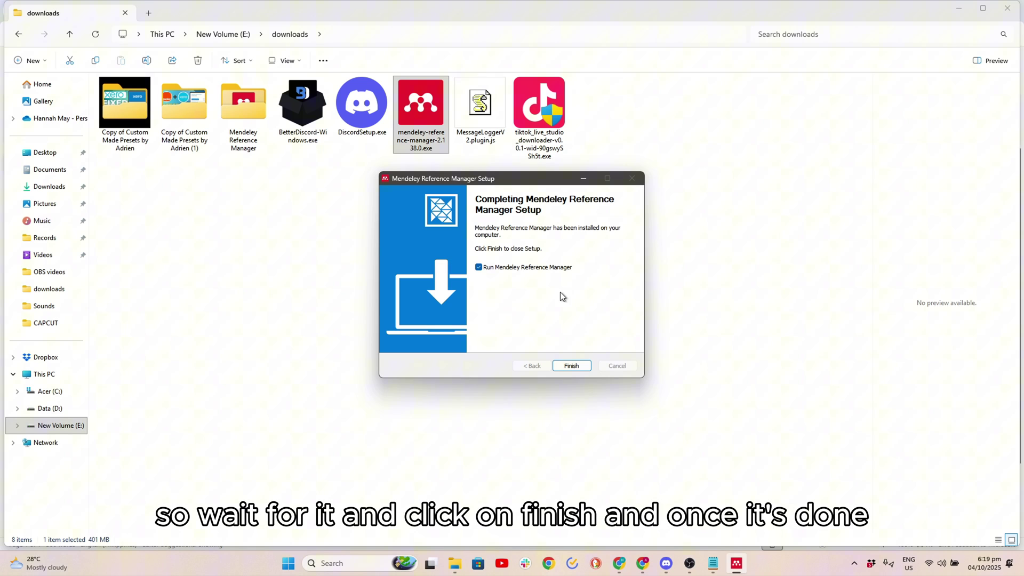
# Step: Finish the installer and add the Mendeley Cite add-in from References > Citations
pyautogui.click(572, 366)
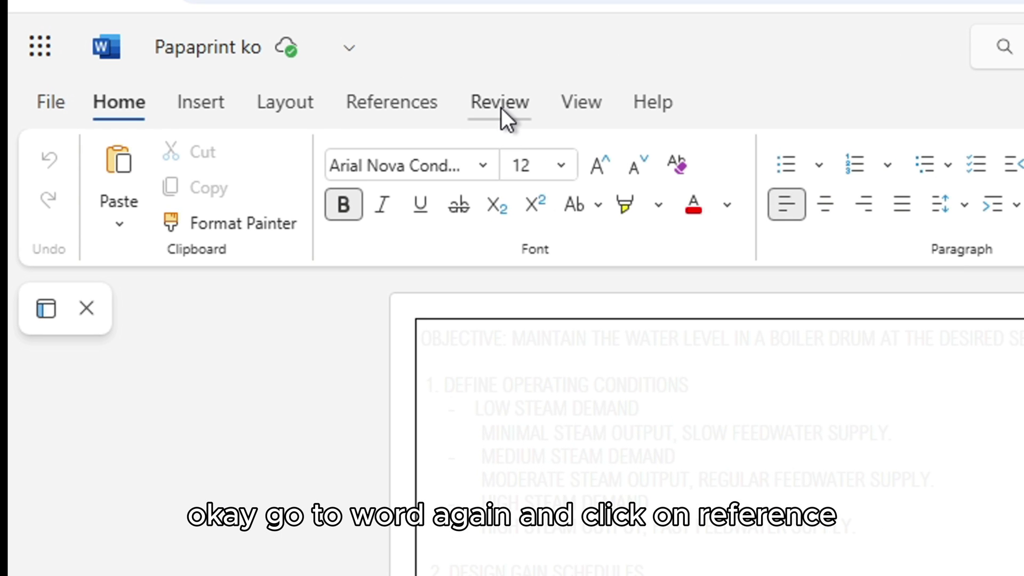
pyautogui.click(353, 105)
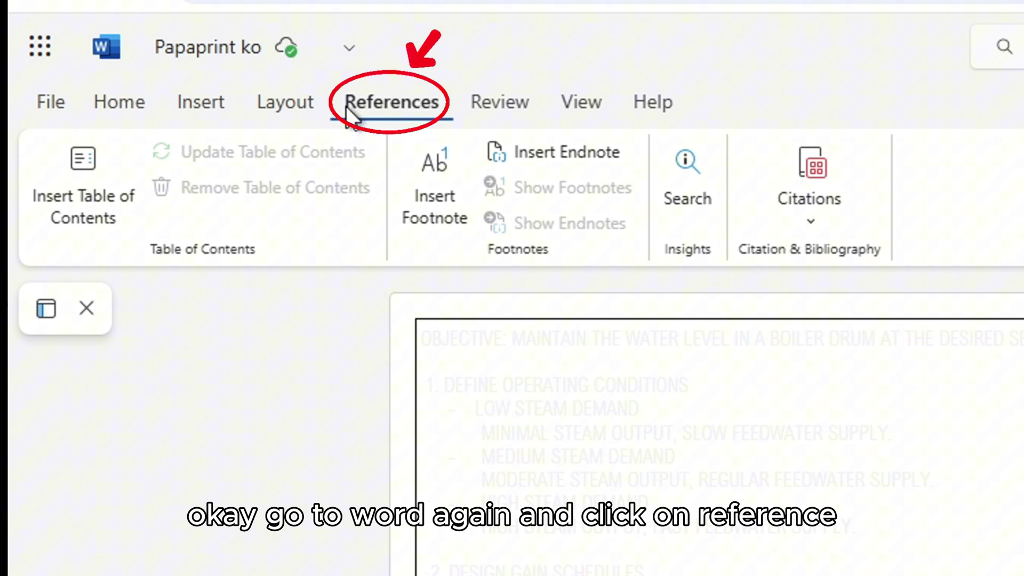
pyautogui.click(816, 224)
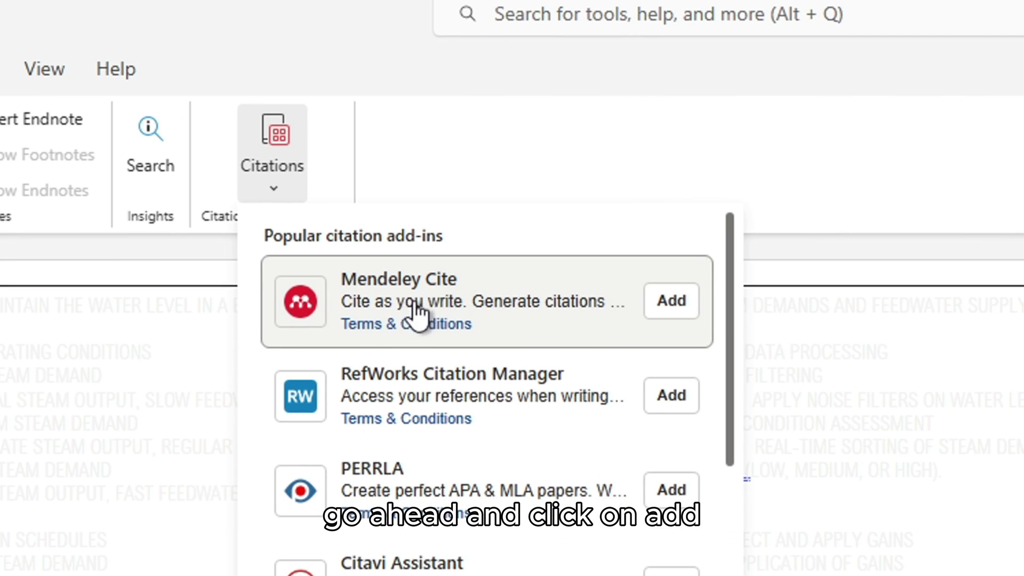
pyautogui.click(673, 303)
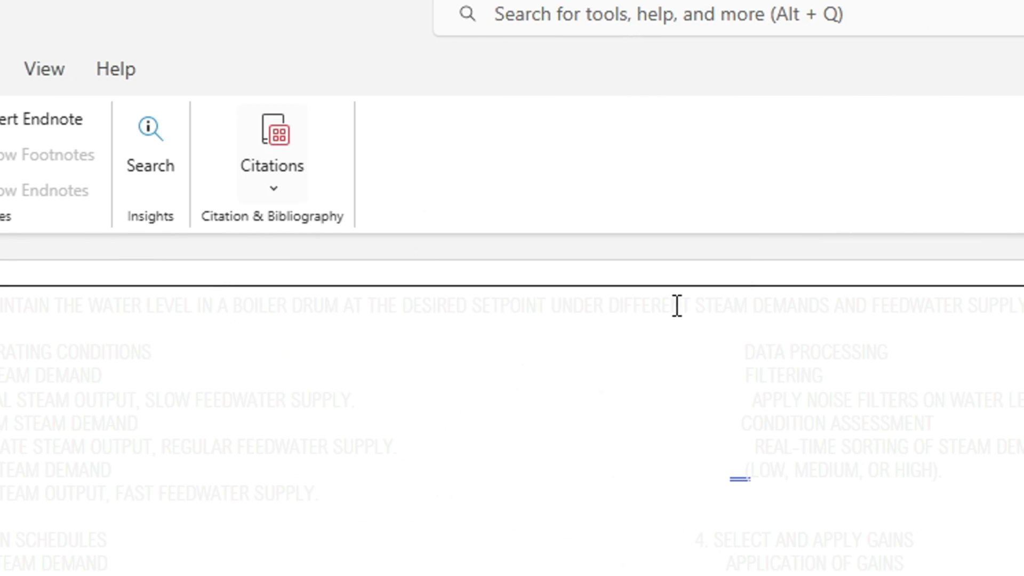
pyautogui.moveTo(699, 570)
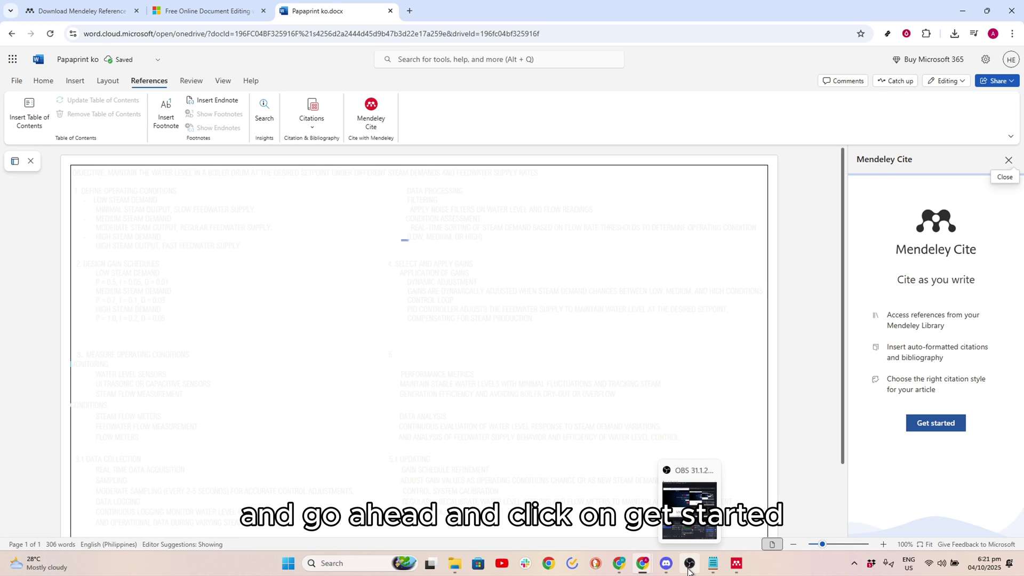
# Step: Start Mendeley Cite sign-in and submit the account e-mail address on the Elsevier page
pyautogui.click(929, 424)
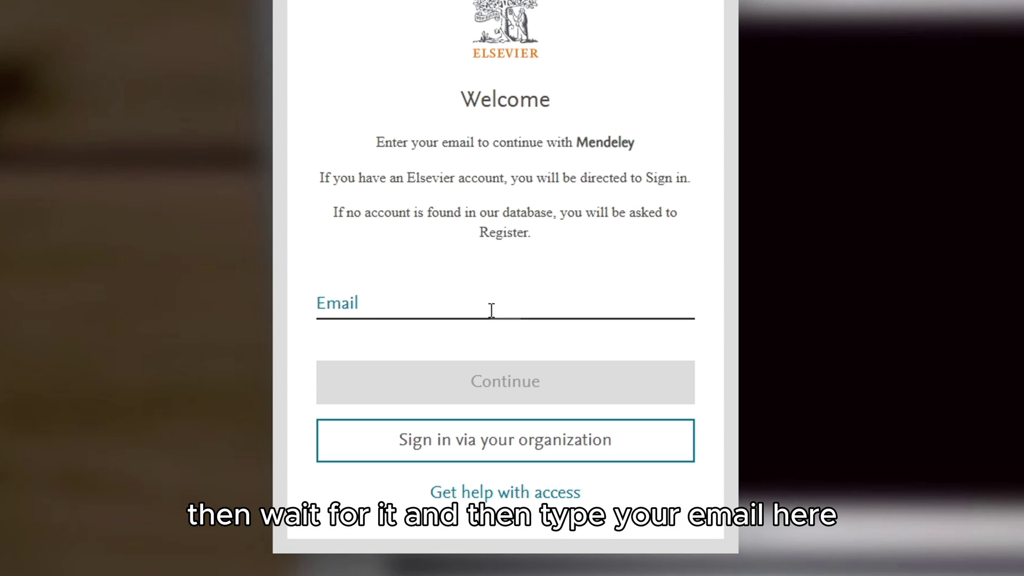
pyautogui.click(463, 338)
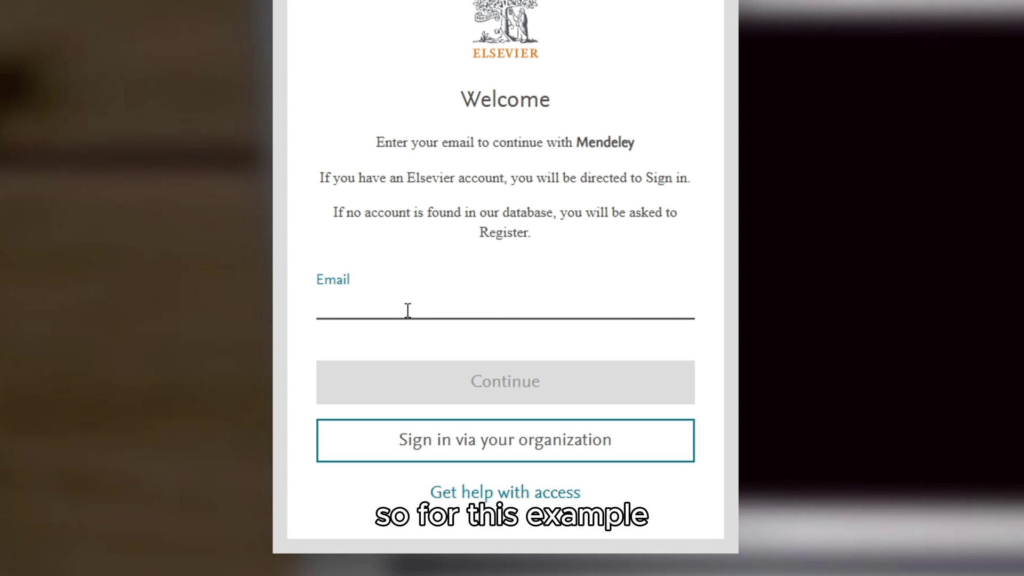
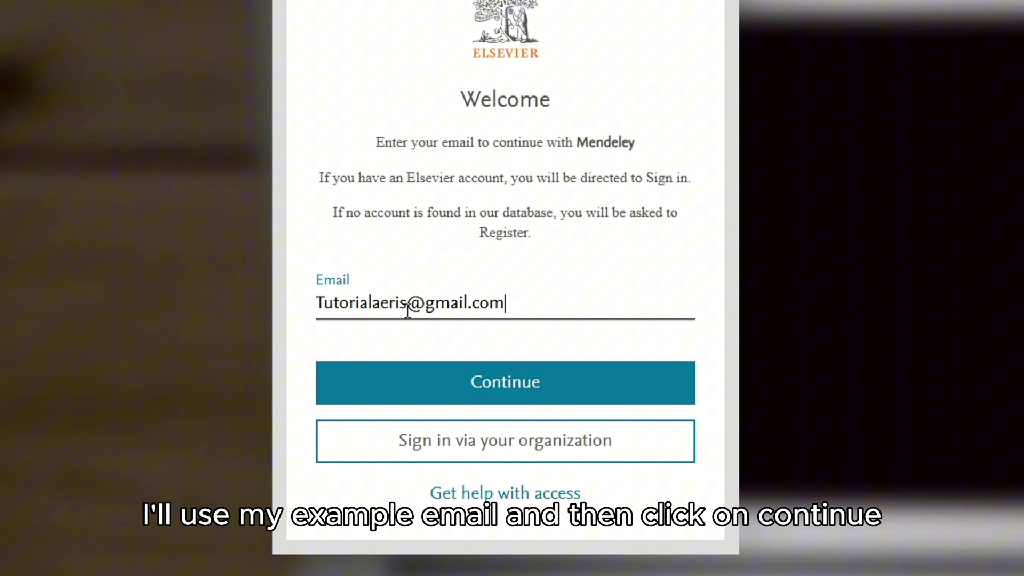
pyautogui.click(532, 381)
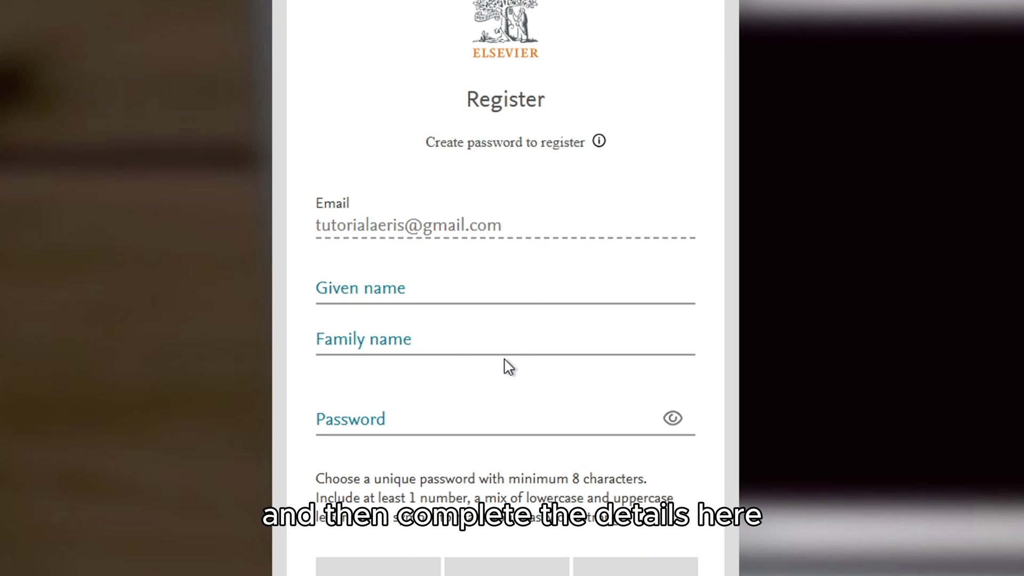
# Step: Enter the account holder's given name, family name and a strong password in the Elsevier ID form
pyautogui.click(479, 285)
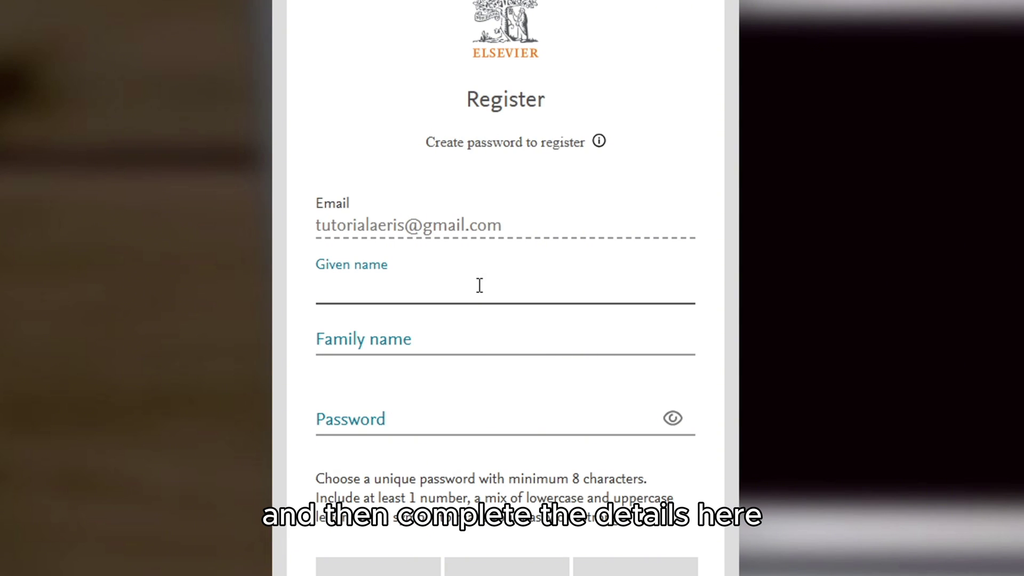
pyautogui.write('Aeri')
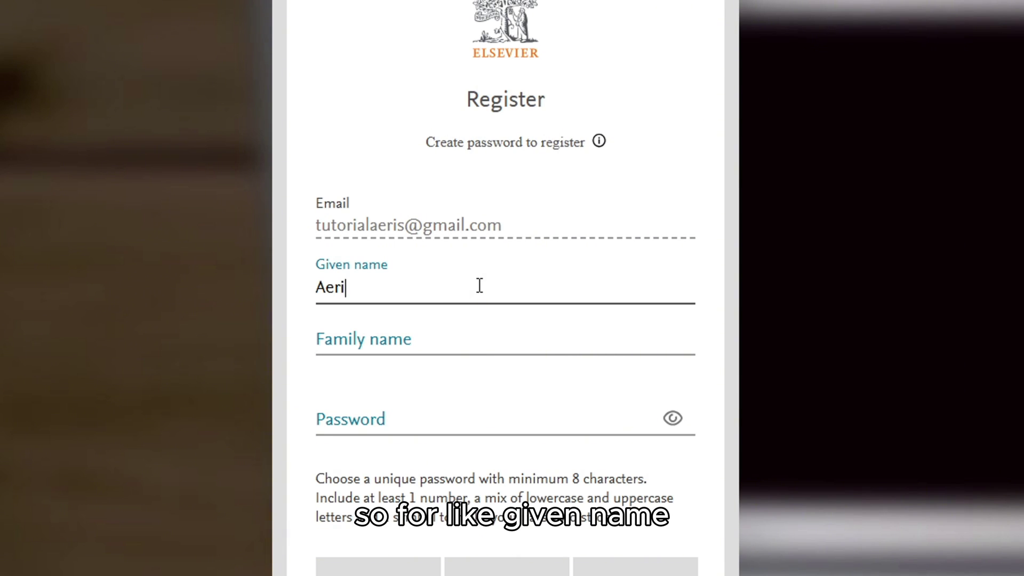
pyautogui.write('s')
pyautogui.click(430, 343)
pyautogui.write('Tutorial')
pyautogui.click(409, 417)
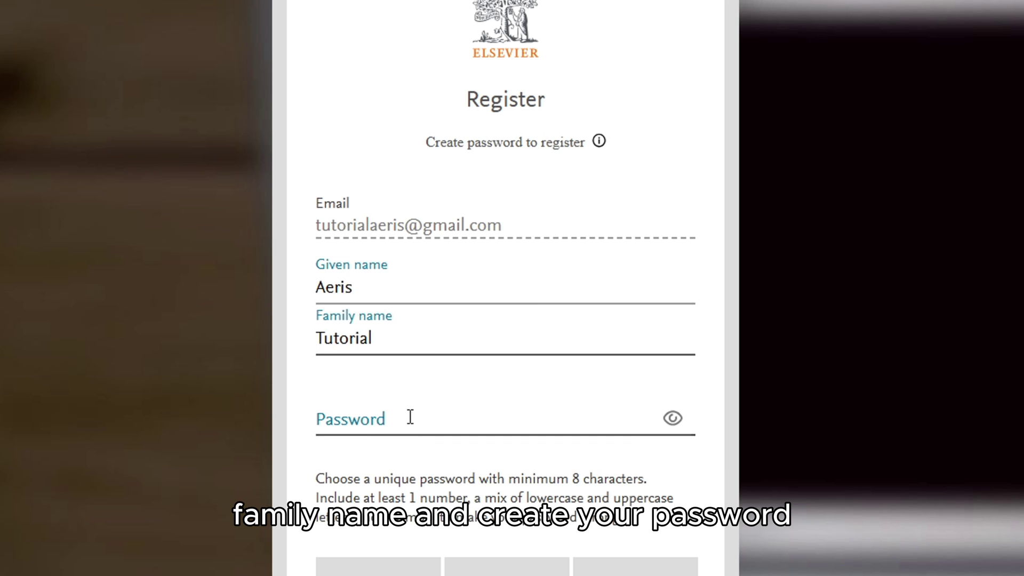
pyautogui.write('•••••')
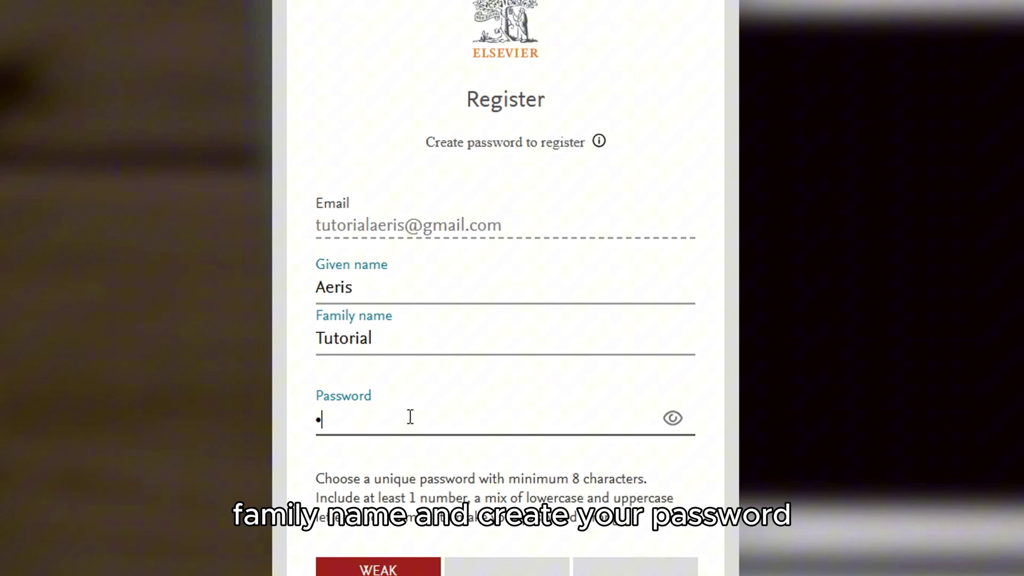
pyautogui.write('••••••••')
pyautogui.scroll(-2, 410, 416)
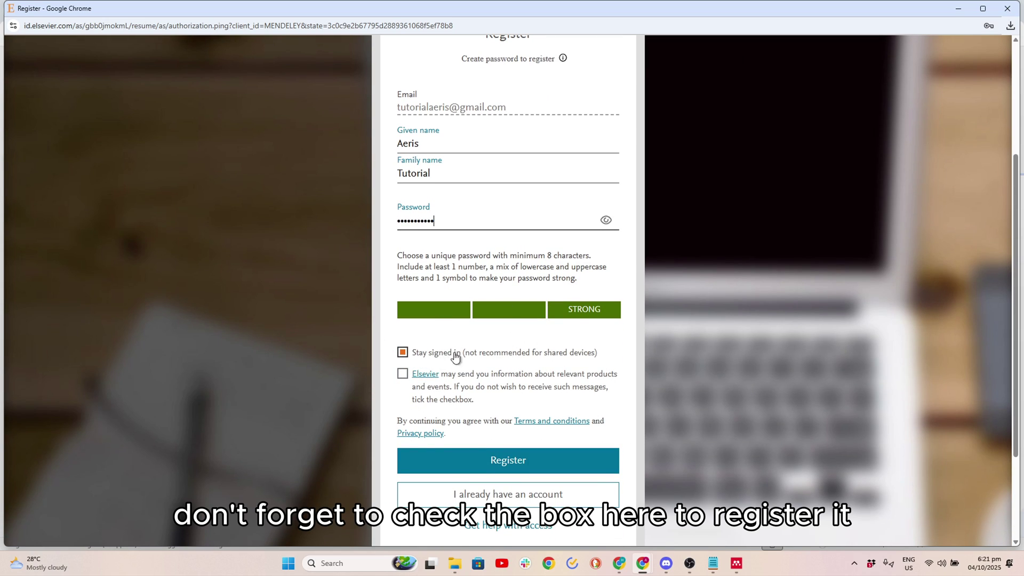
# Step: Register the Elsevier account, save its password in Chrome, and continue past the Welcome page
pyautogui.click(520, 466)
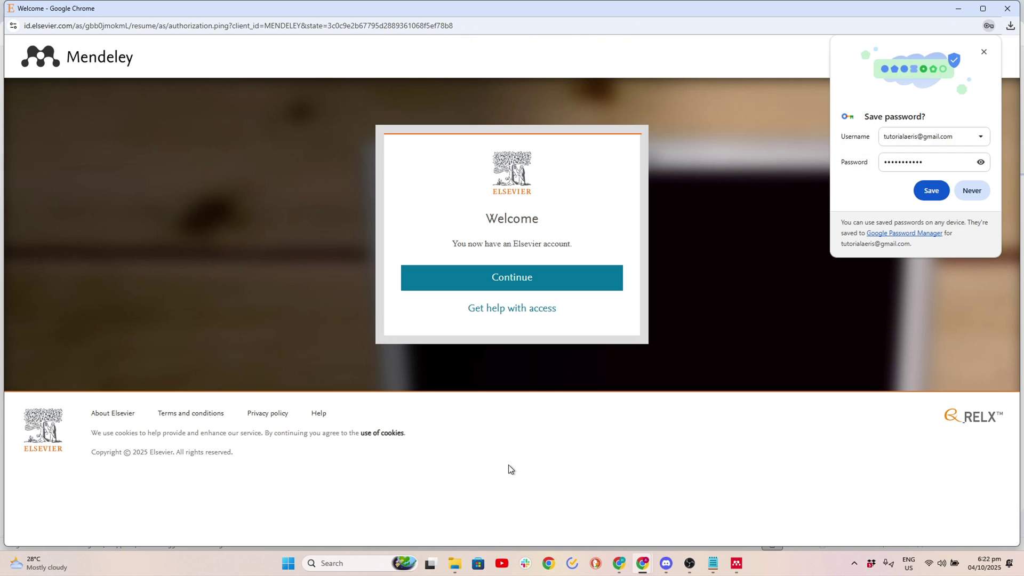
pyautogui.click(925, 194)
pyautogui.click(579, 282)
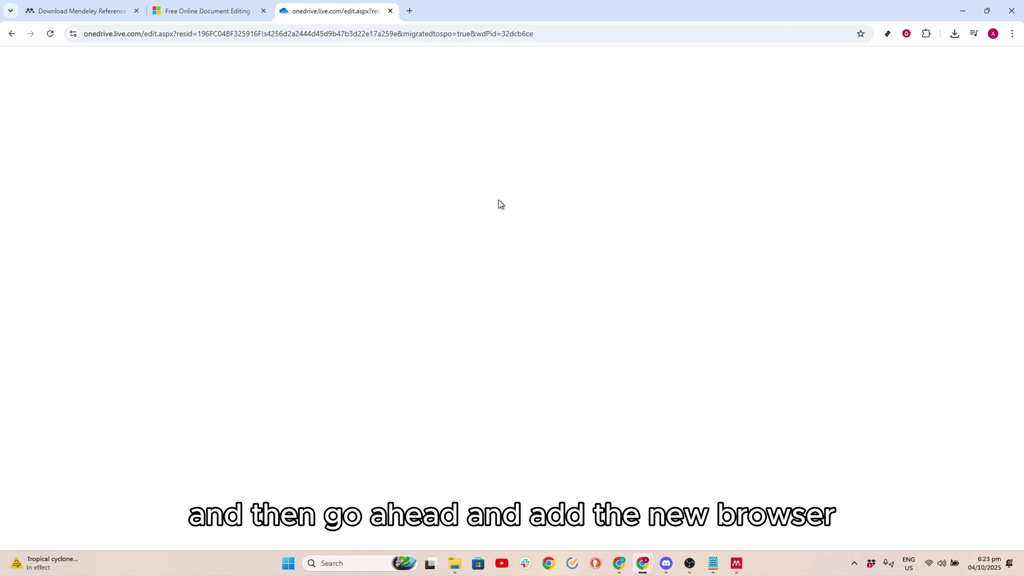
# Step: Search 'google docs' in a new tab and create a blank Untitled Google Docs document
pyautogui.click(410, 10)
pyautogui.click(406, 213)
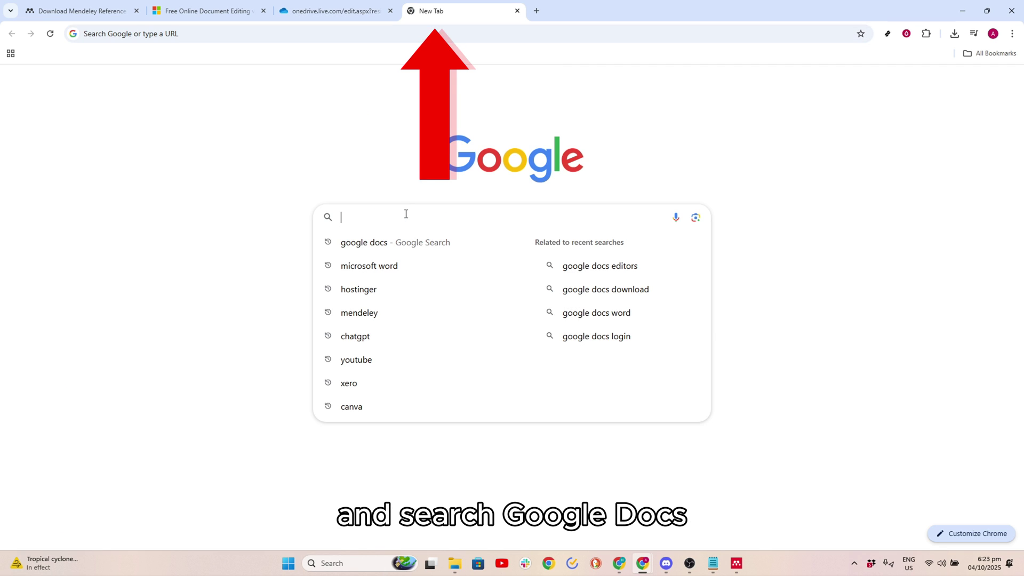
pyautogui.write('google')
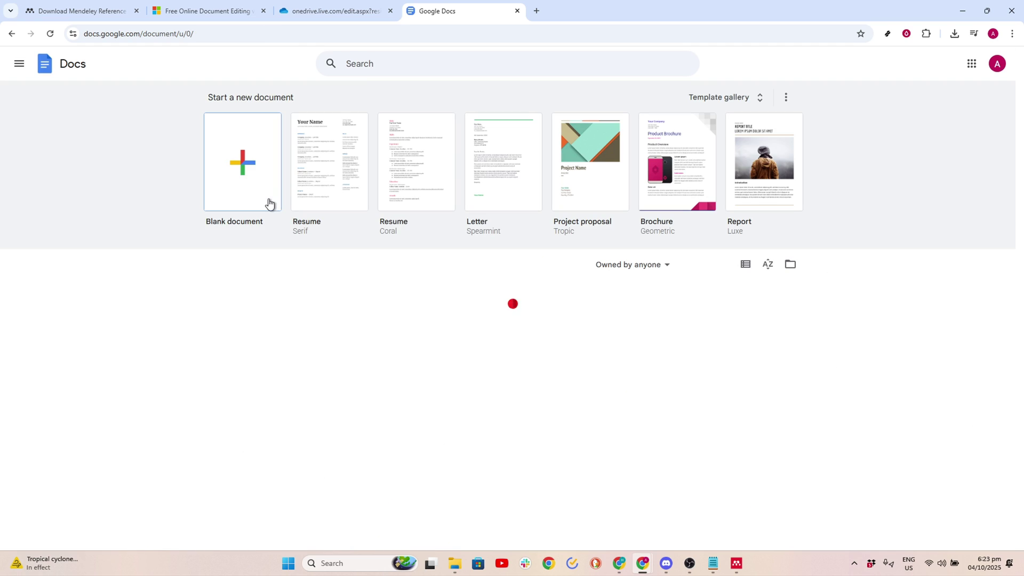
pyautogui.click(248, 162)
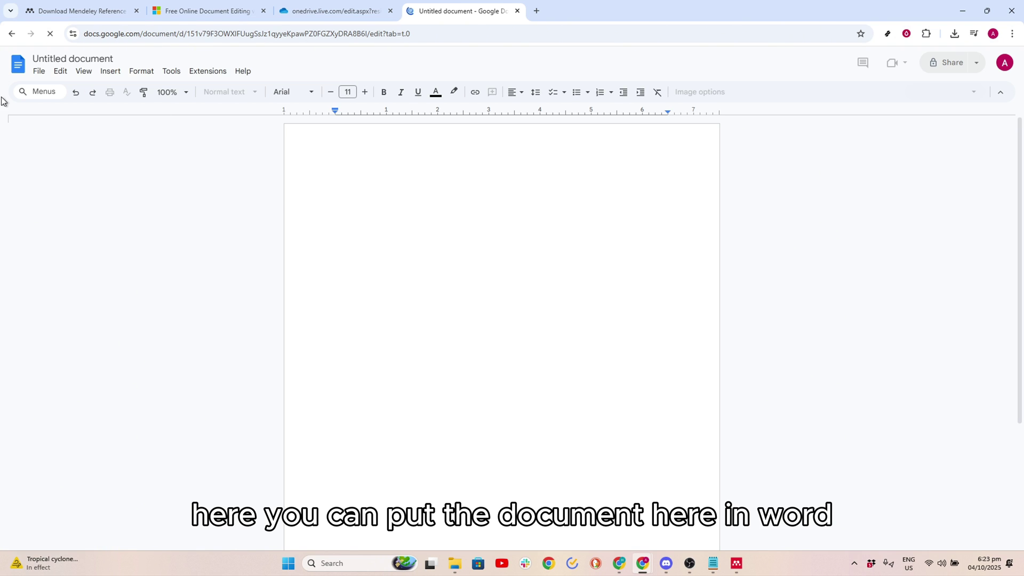
# Step: Reopen the Papaprint ko document in Word for the web and show its Download as PDF options
pyautogui.click(207, 18)
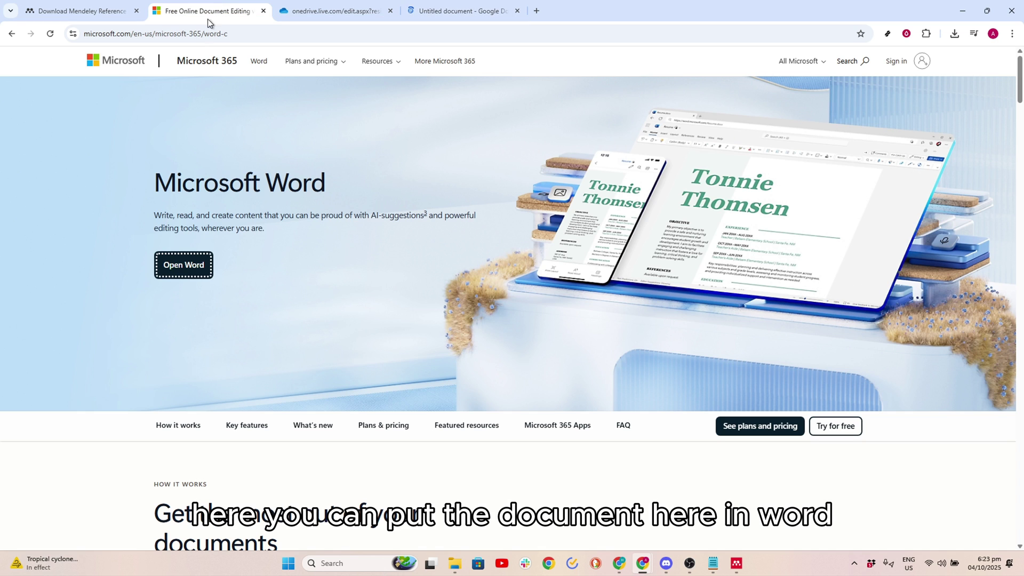
pyautogui.click(197, 267)
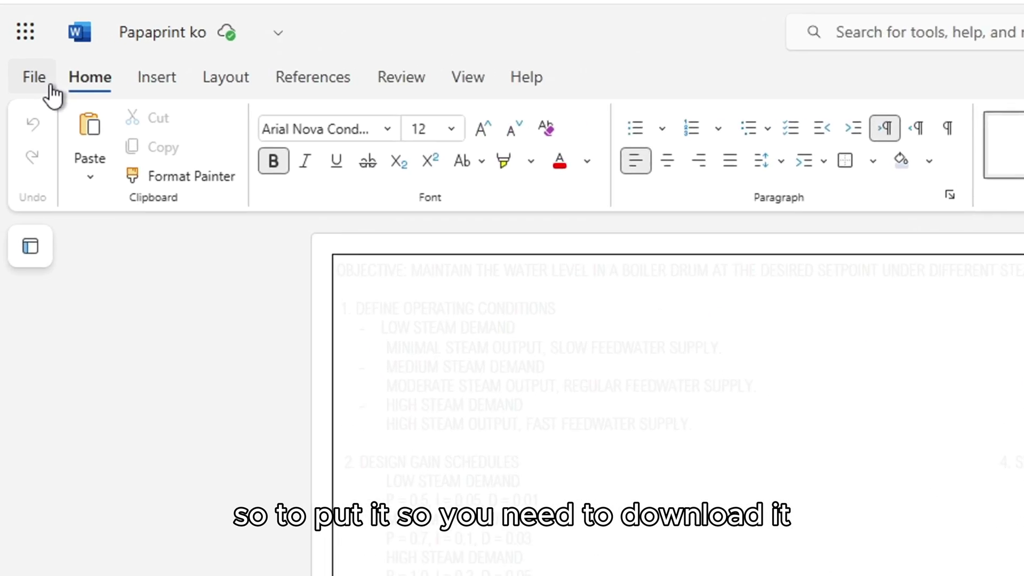
pyautogui.click(20, 83)
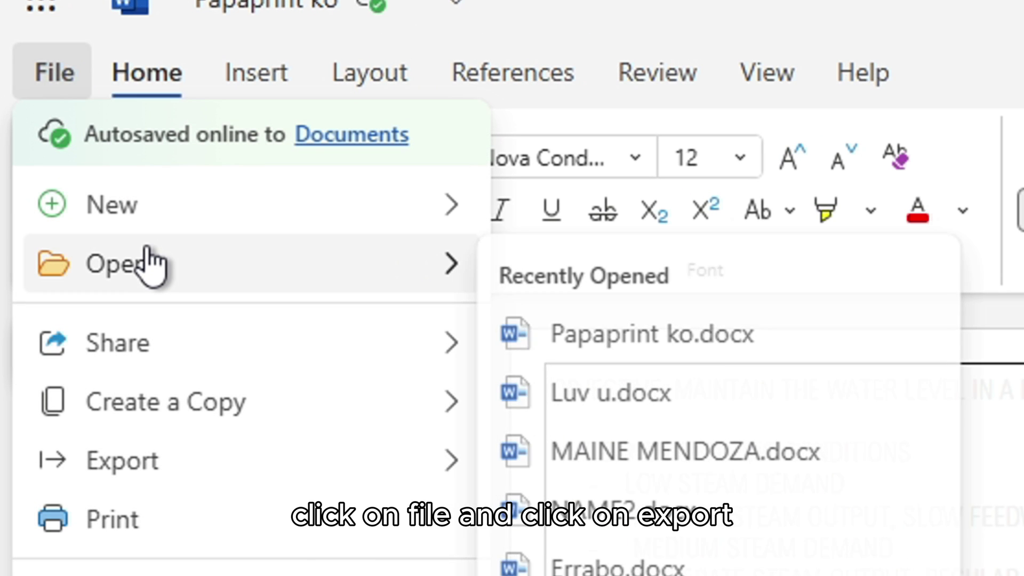
pyautogui.moveTo(290, 474)
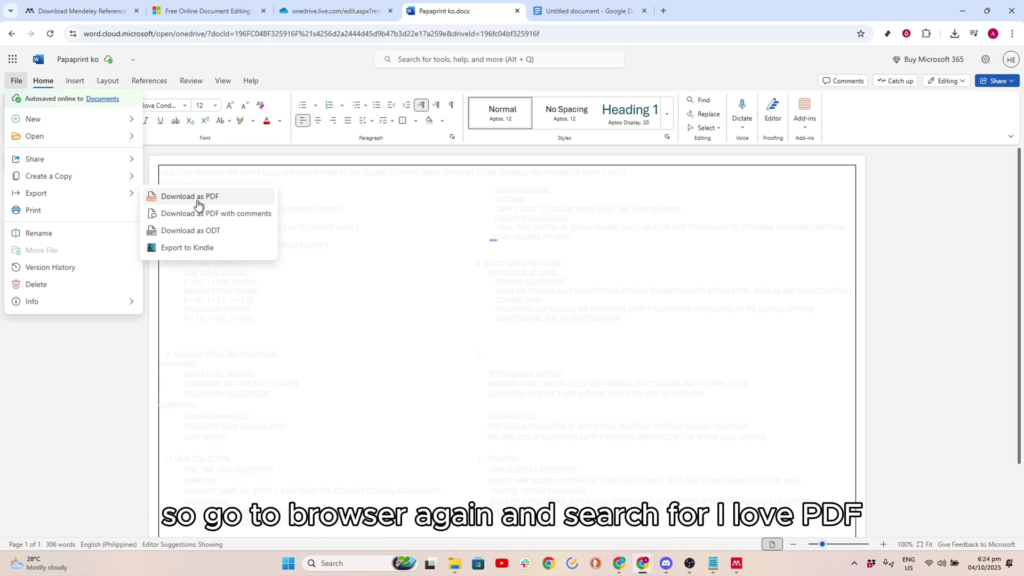
# Step: Search Google for 'ilovepdf' in a new tab and follow the sponsored result to PDFAid
pyautogui.click(663, 11)
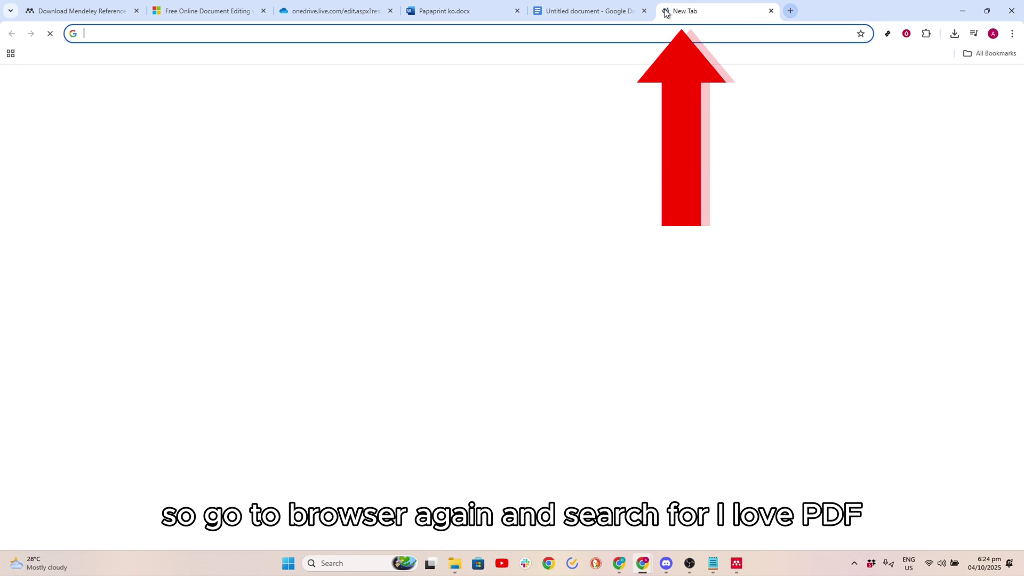
pyautogui.click(470, 218)
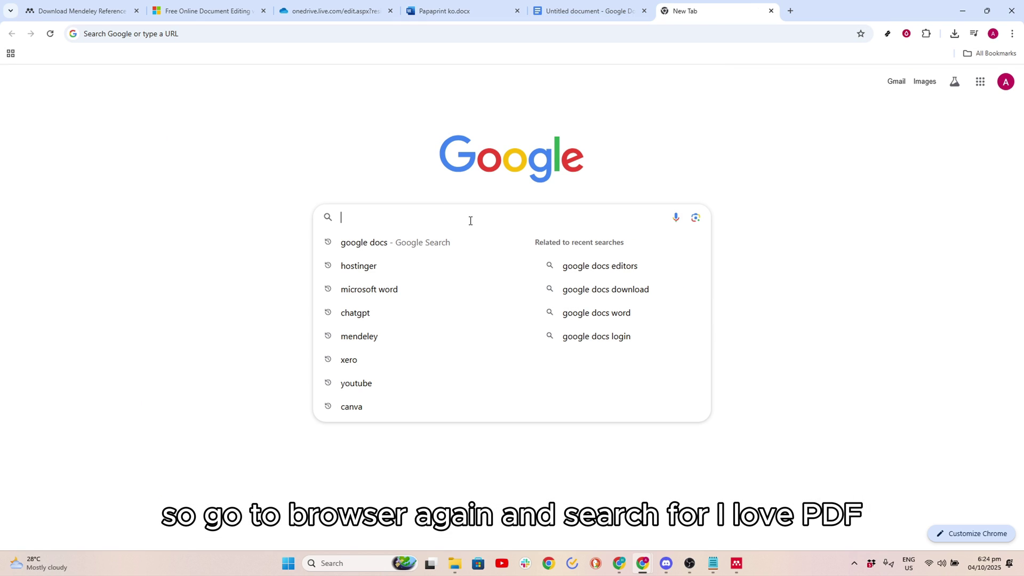
pyautogui.write('ilovepdf')
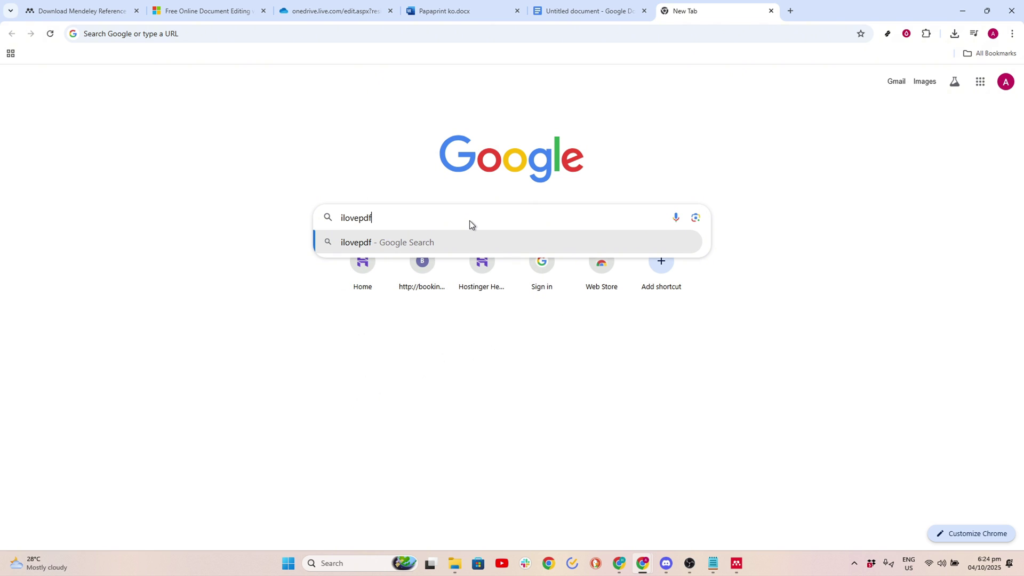
pyautogui.press('Return')
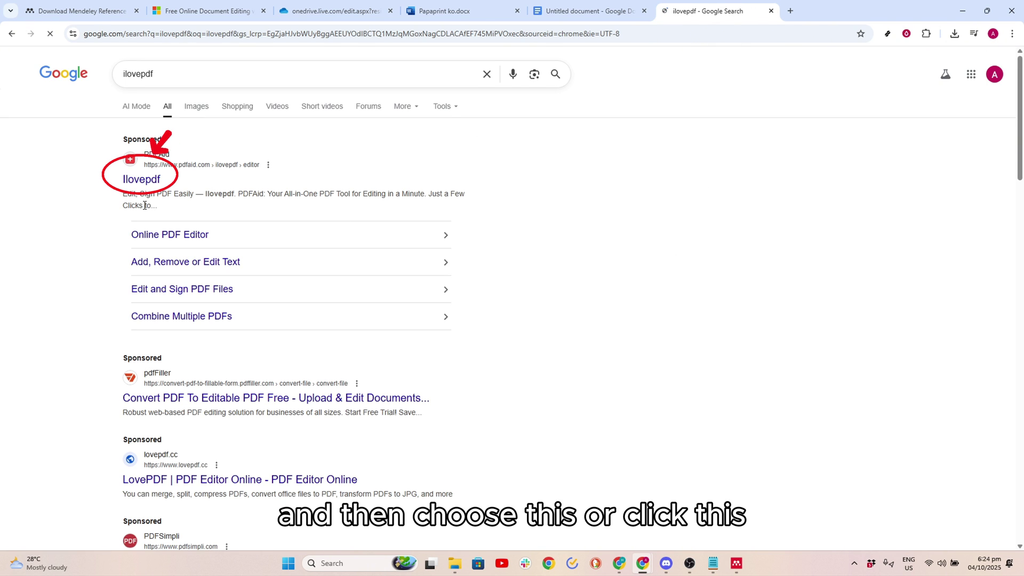
pyautogui.click(140, 181)
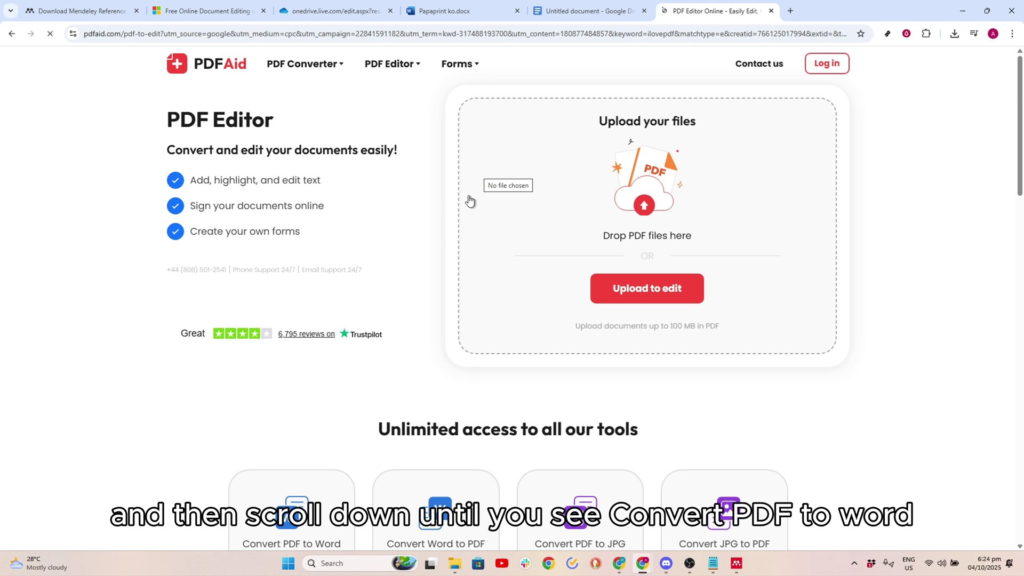
# Step: Go to PDFAid's Convert PDF to Word tool, briefly checking back on the Word document
pyautogui.scroll(-2, 468, 233)
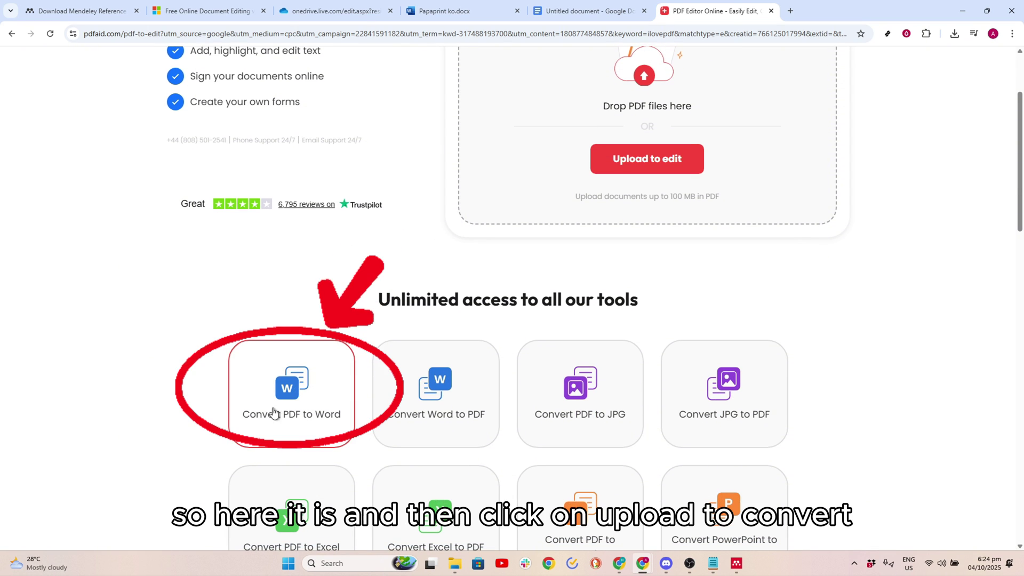
pyautogui.click(293, 373)
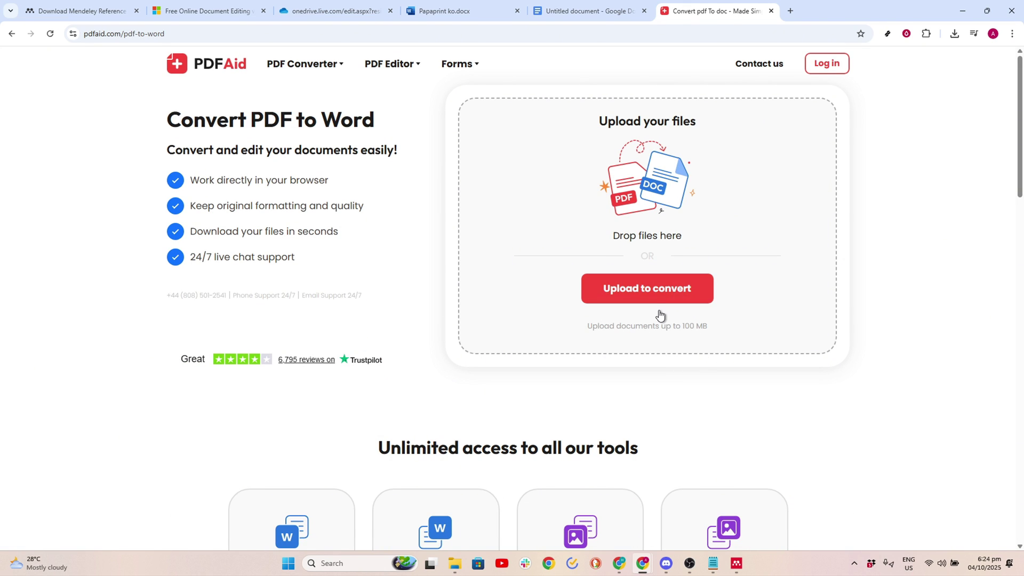
pyautogui.click(434, 11)
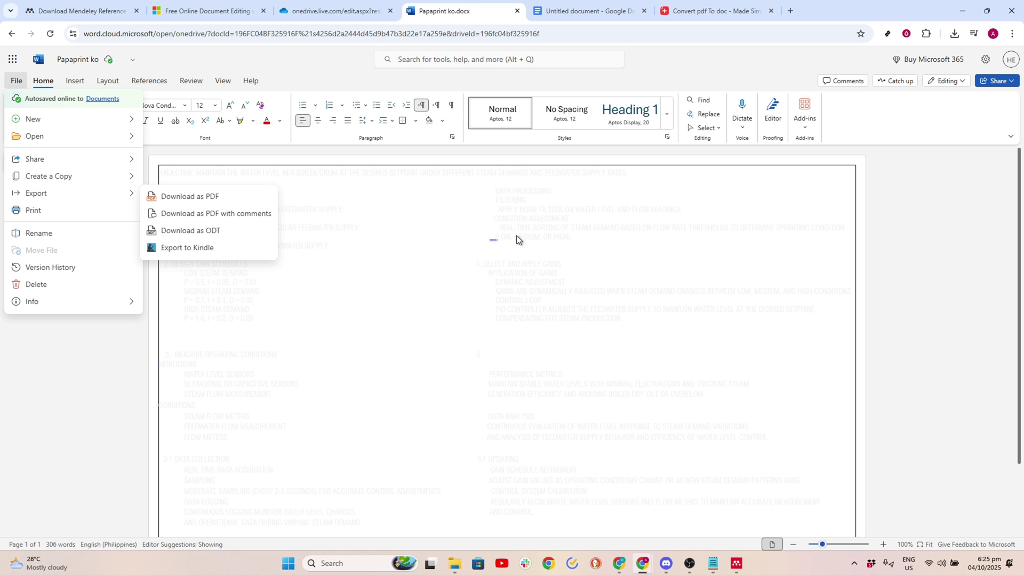
pyautogui.click(732, 13)
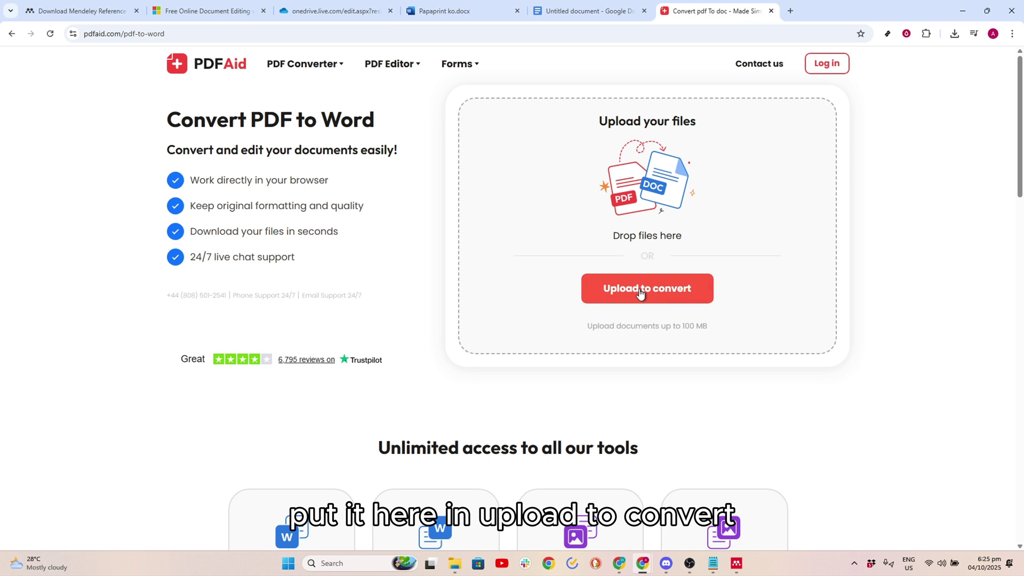
# Step: Bring up Google Docs' Open a file dialog on the Upload tab, ready to browse for the converted file
pyautogui.click(561, 7)
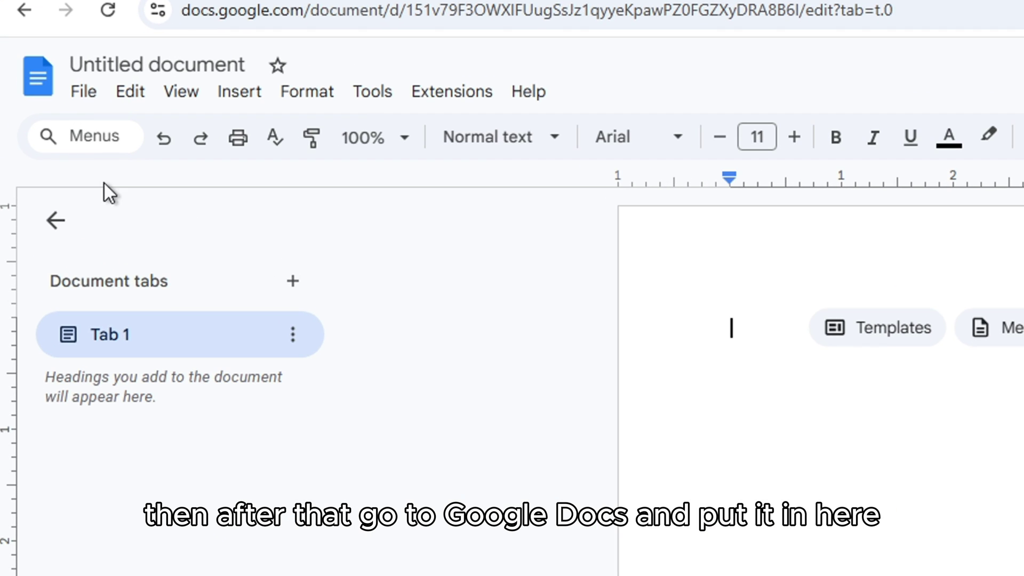
pyautogui.click(81, 94)
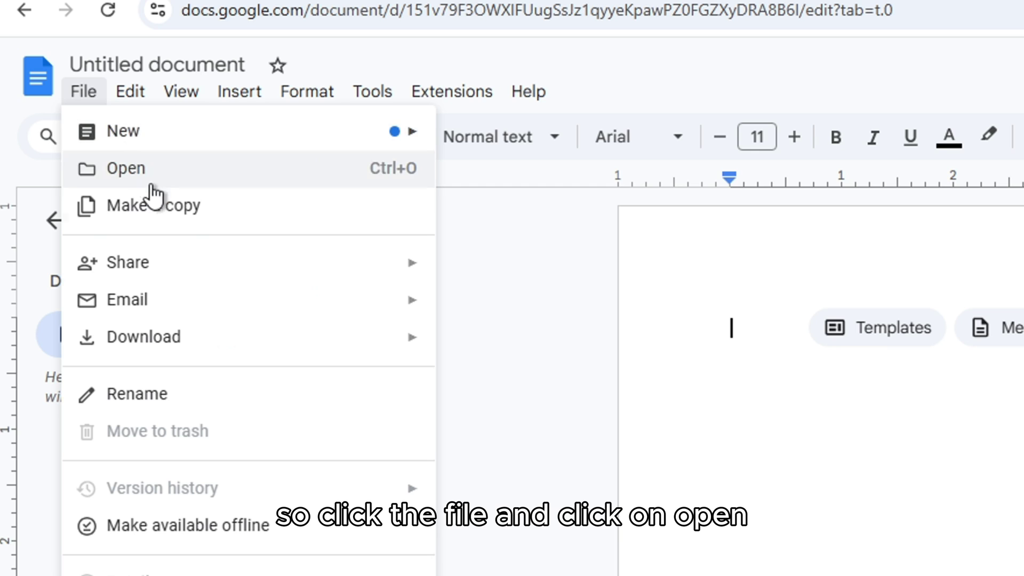
pyautogui.click(247, 184)
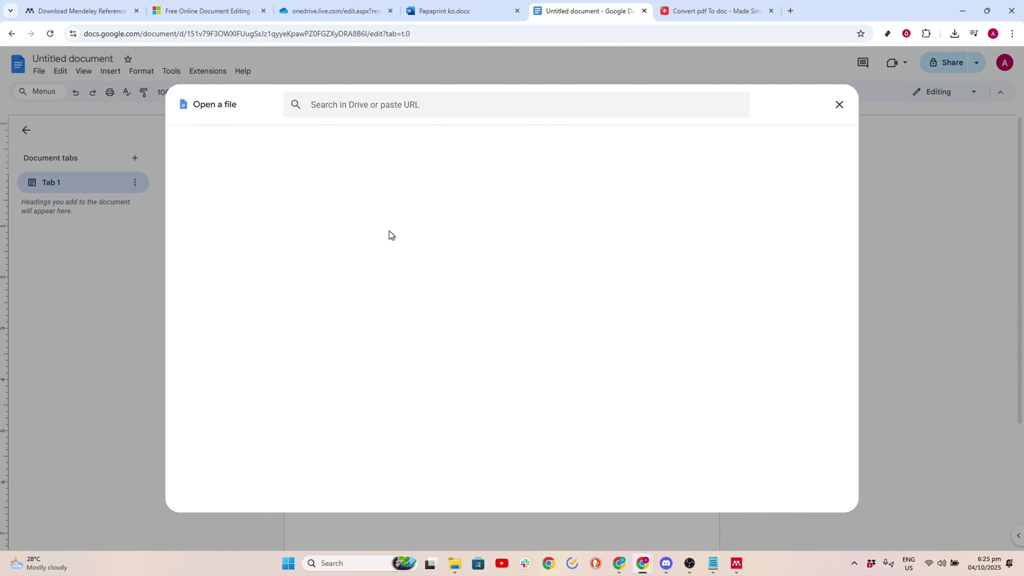
pyautogui.click(455, 139)
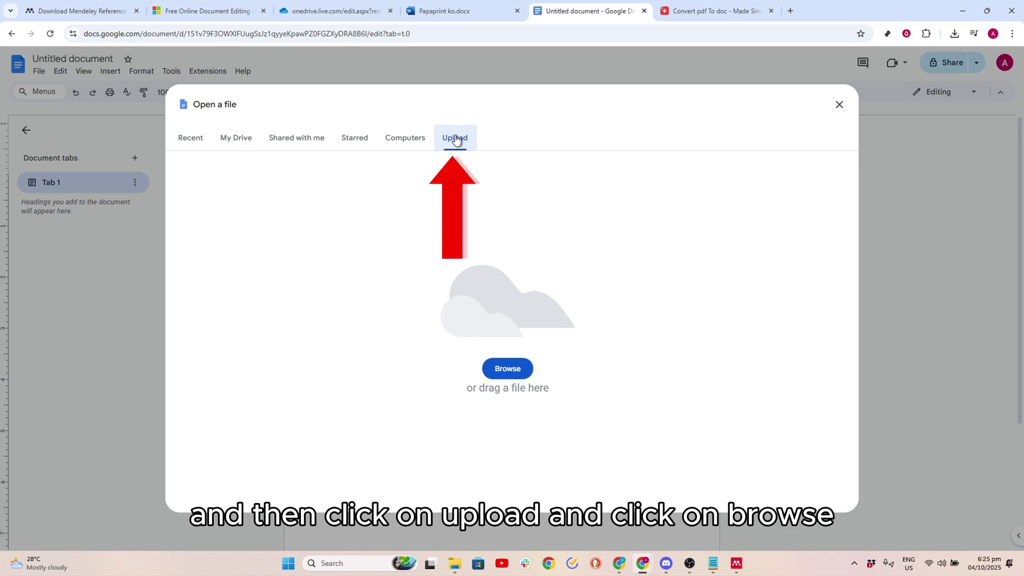
pyautogui.click(517, 372)
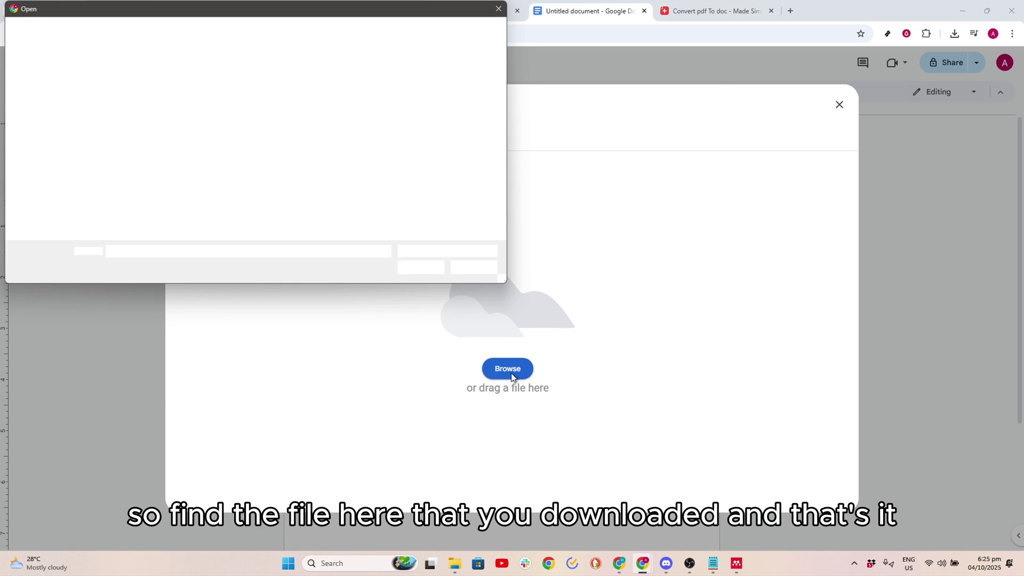
pyautogui.click(500, 8)
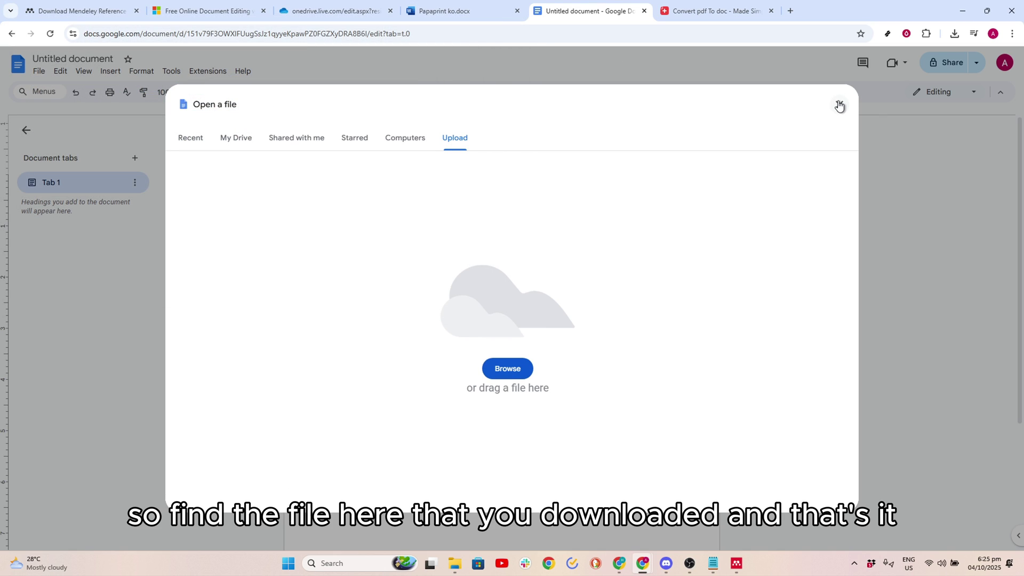